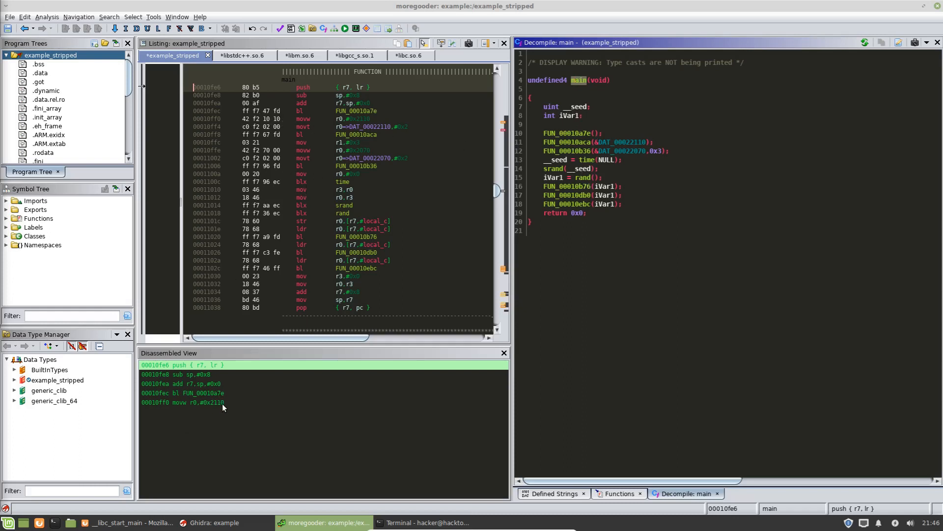
Step: Inspect main's instructions and jump to the call to FUN_00010db0
{"action": "left_click", "coordinate": [184, 376]}
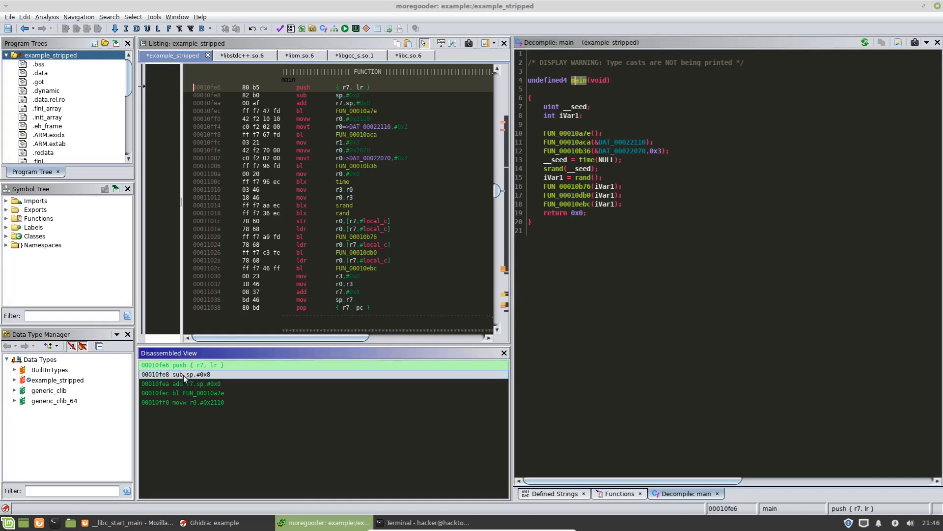
{"action": "left_click", "coordinate": [199, 394]}
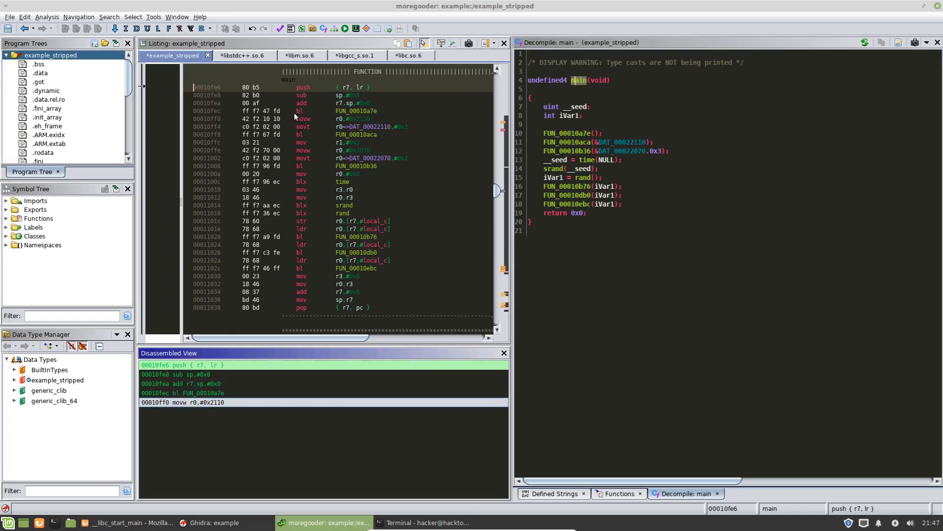
{"action": "left_click", "coordinate": [268, 379]}
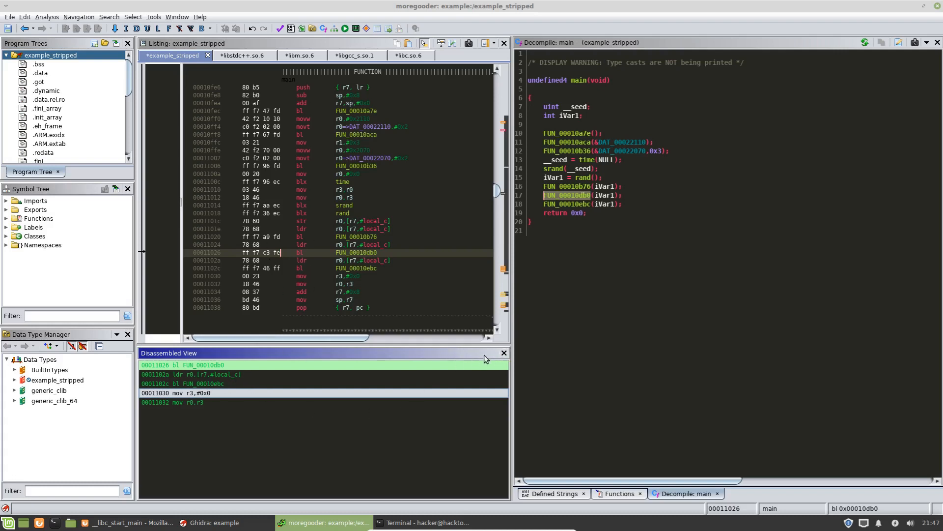
{"action": "left_click", "coordinate": [506, 354]}
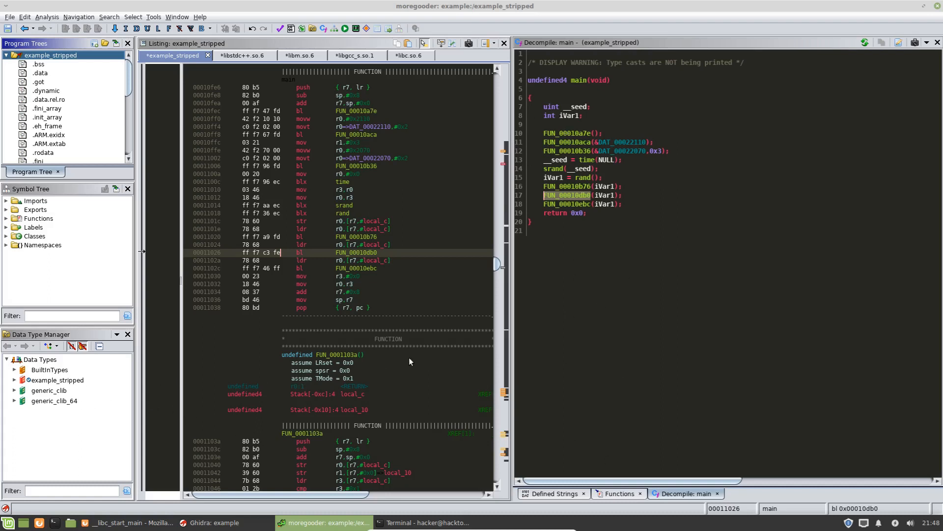
{"action": "left_click", "coordinate": [13, 381]}
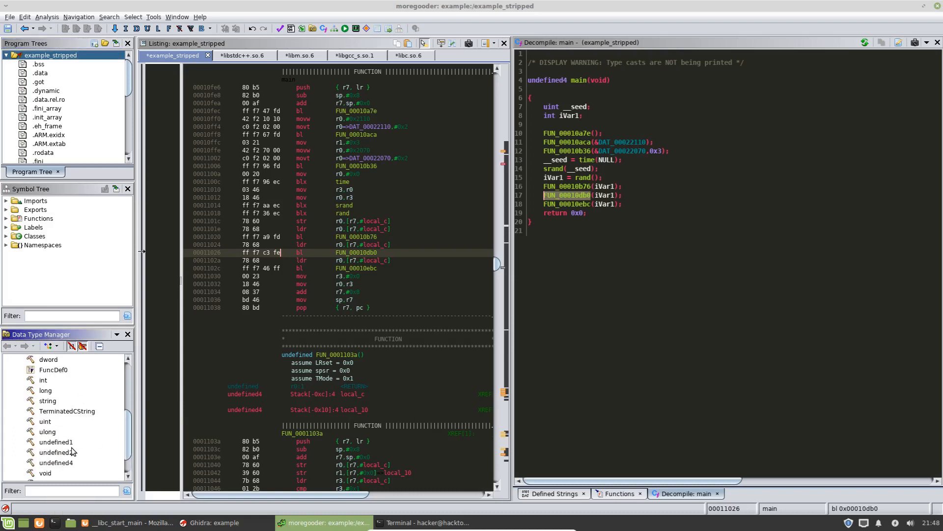
{"action": "scroll", "coordinate": [72, 448], "scroll_direction": "up", "scroll_amount": 3}
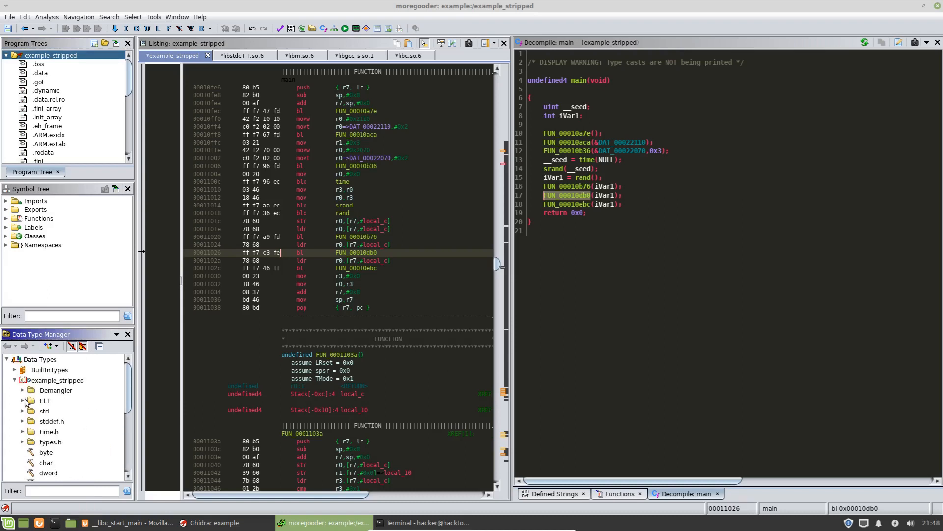
{"action": "left_click", "coordinate": [22, 380]}
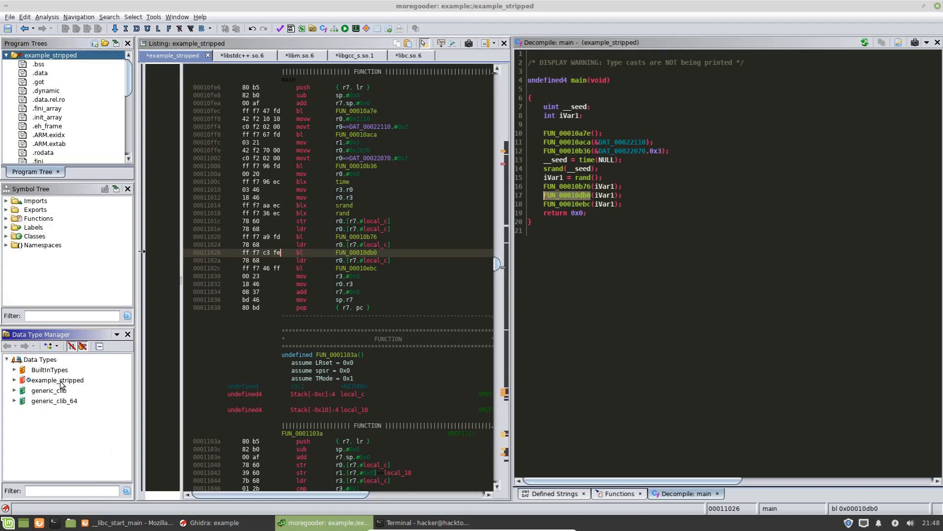
{"action": "left_click", "coordinate": [23, 380]}
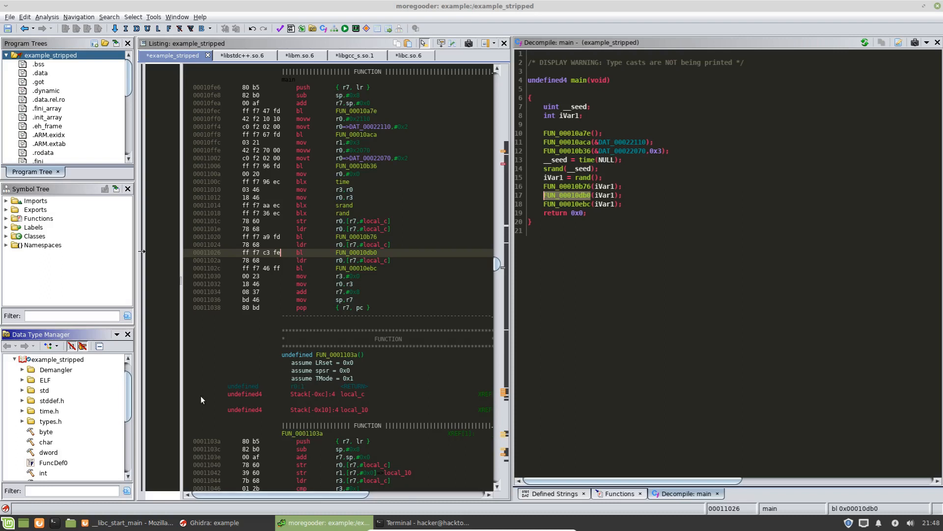
{"action": "left_click", "coordinate": [16, 360]}
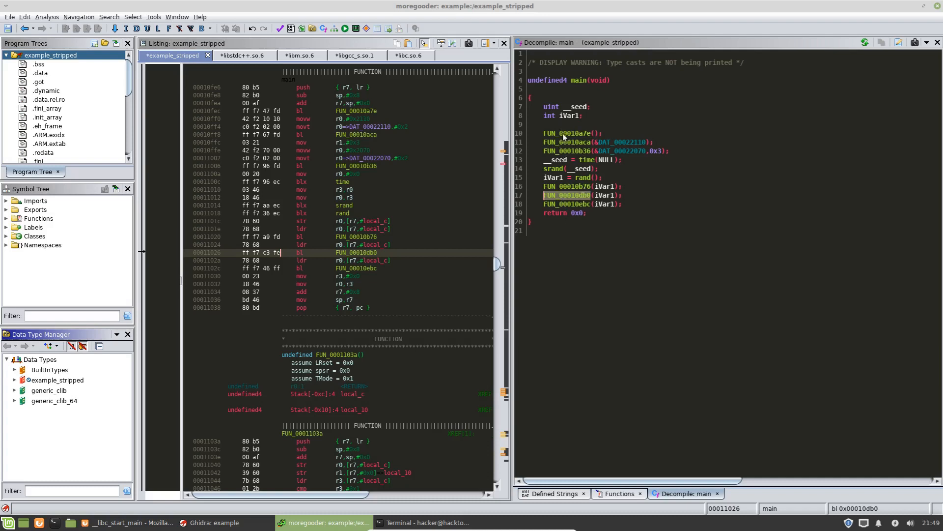
{"action": "mouse_move", "coordinate": [571, 133]}
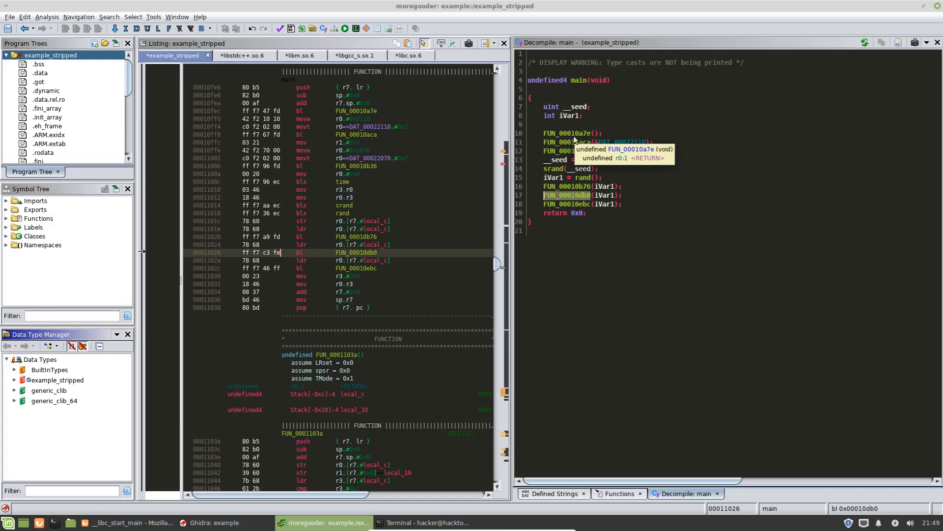
Step: Open FUN_00010a7e and look over its writes to DAT_00022110, DAT_00022114 and DAT_00022118
{"action": "left_click", "coordinate": [576, 134]}
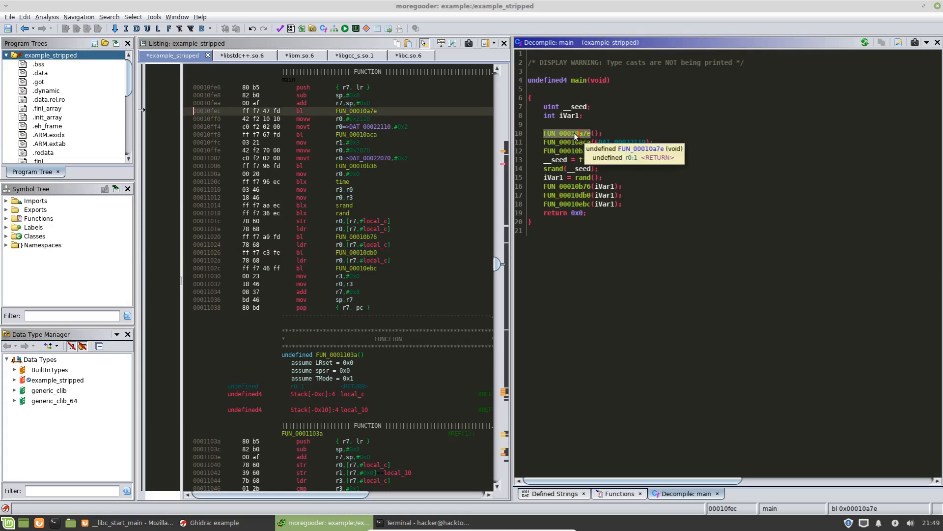
{"action": "double_click", "coordinate": [576, 134]}
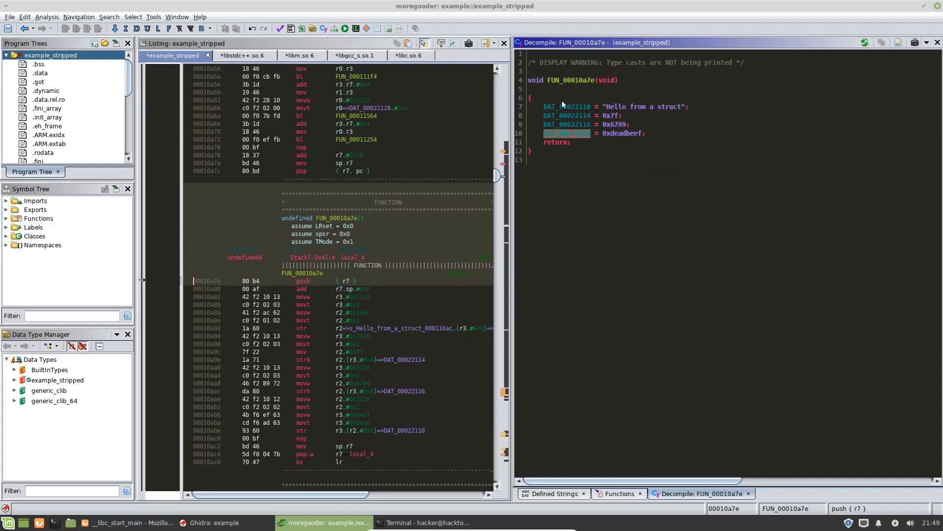
{"action": "left_click", "coordinate": [567, 106]}
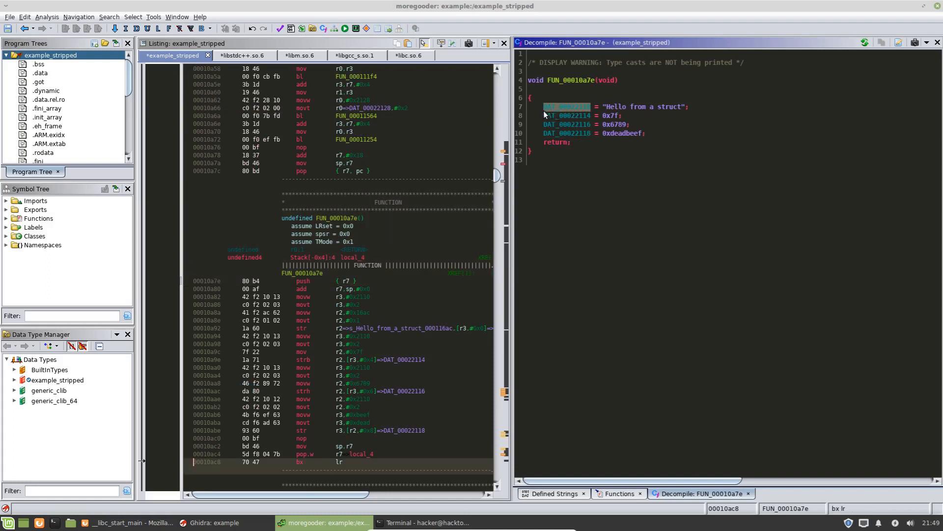
{"action": "left_click", "coordinate": [553, 116]}
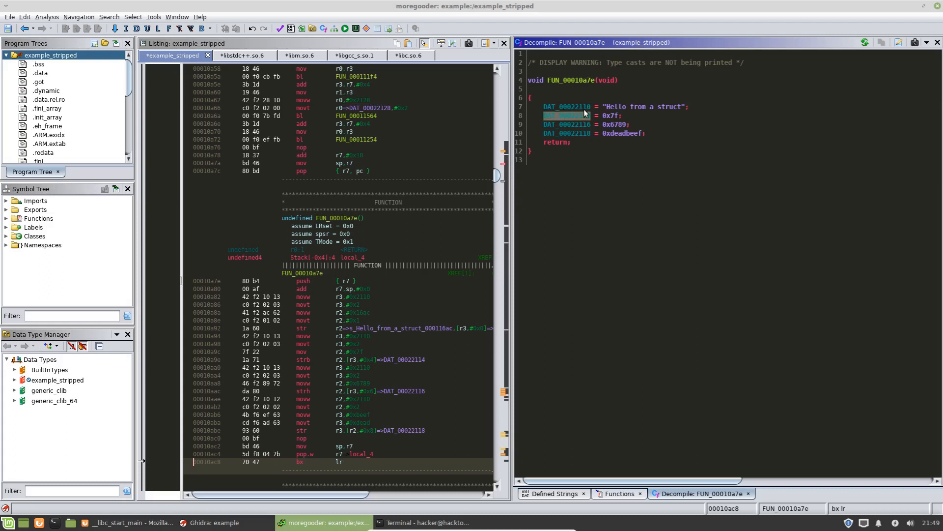
{"action": "left_click", "coordinate": [585, 133]}
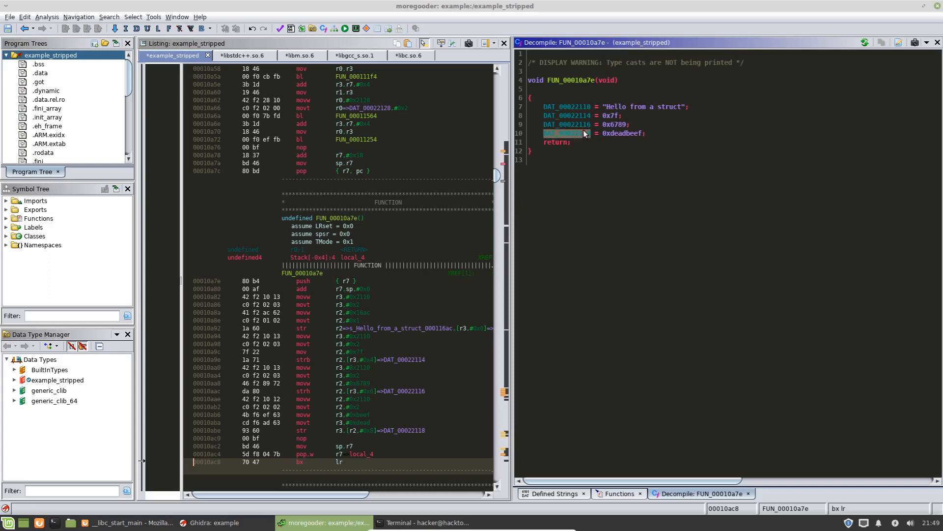
Step: Review the assigned values "Hello from a struct", 0xdeadbeef and 0x7f
{"action": "left_click", "coordinate": [598, 108]}
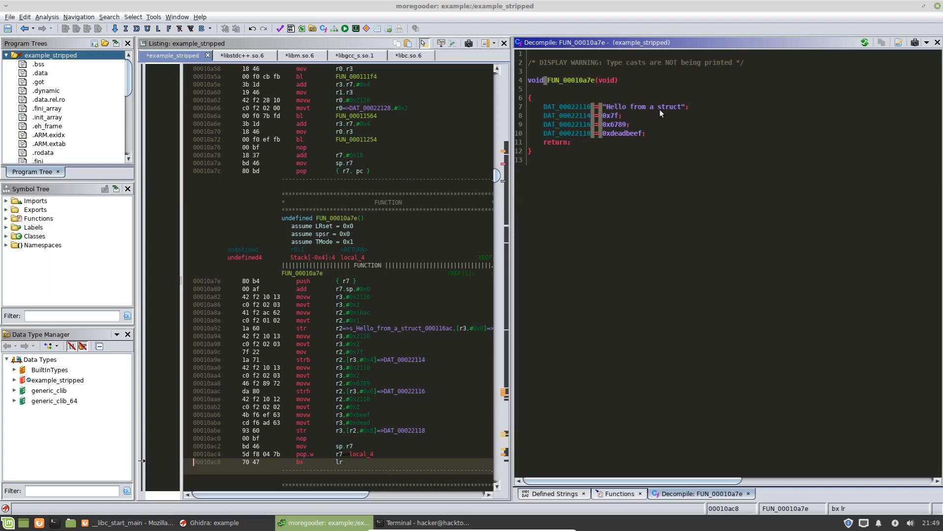
{"action": "left_click", "coordinate": [684, 111]}
{"action": "left_click", "coordinate": [620, 133]}
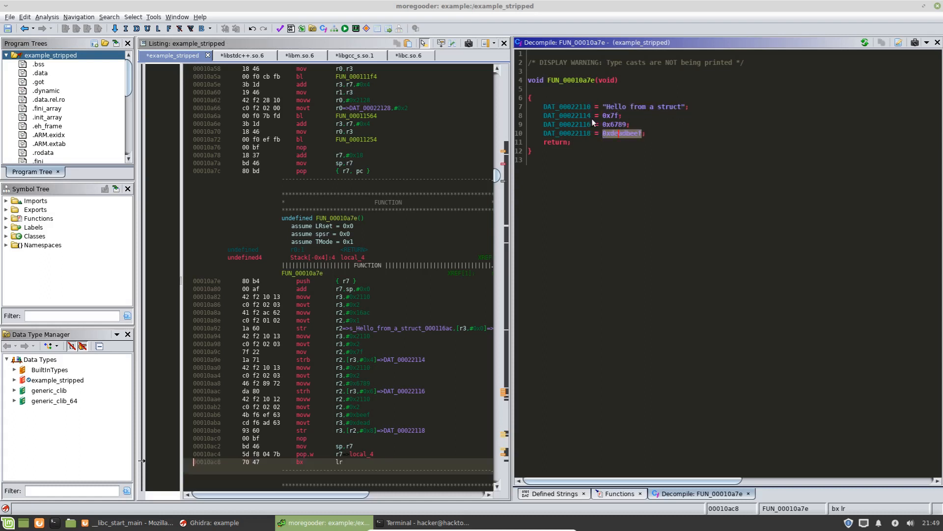
{"action": "left_click", "coordinate": [613, 115]}
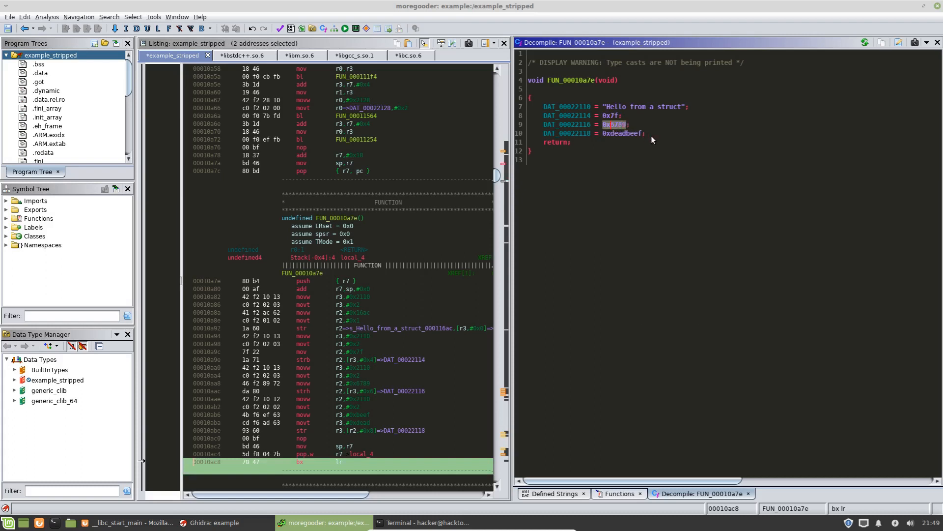
{"action": "left_click", "coordinate": [667, 150]}
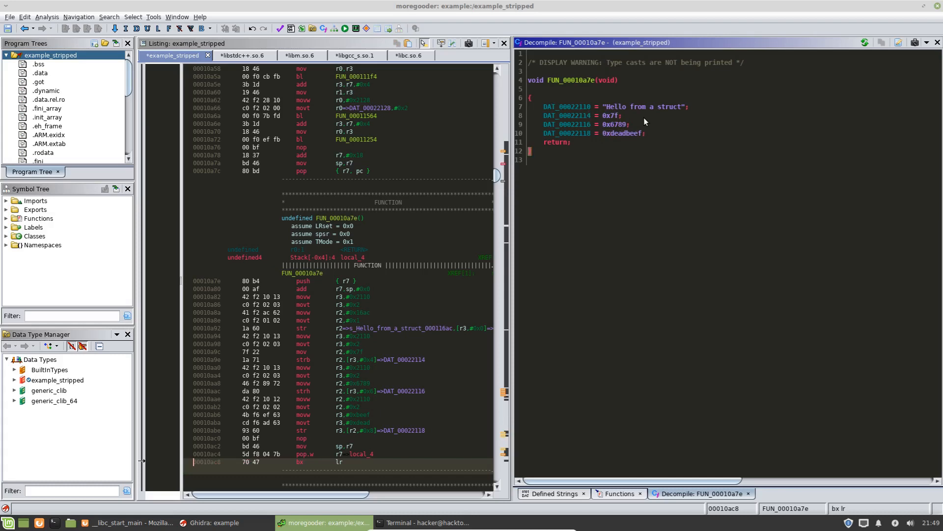
{"action": "double_click", "coordinate": [573, 109]}
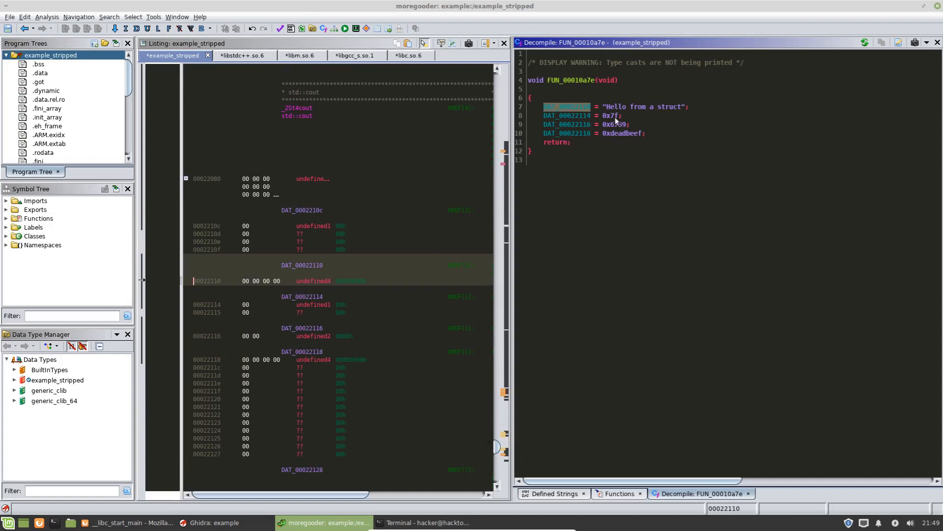
{"action": "key", "text": "alt+Left"}
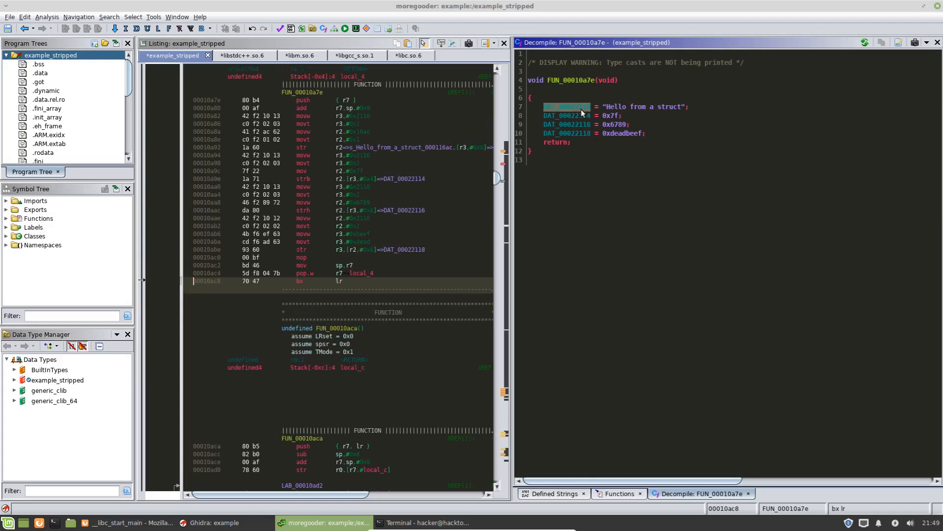
{"action": "double_click", "coordinate": [581, 109]}
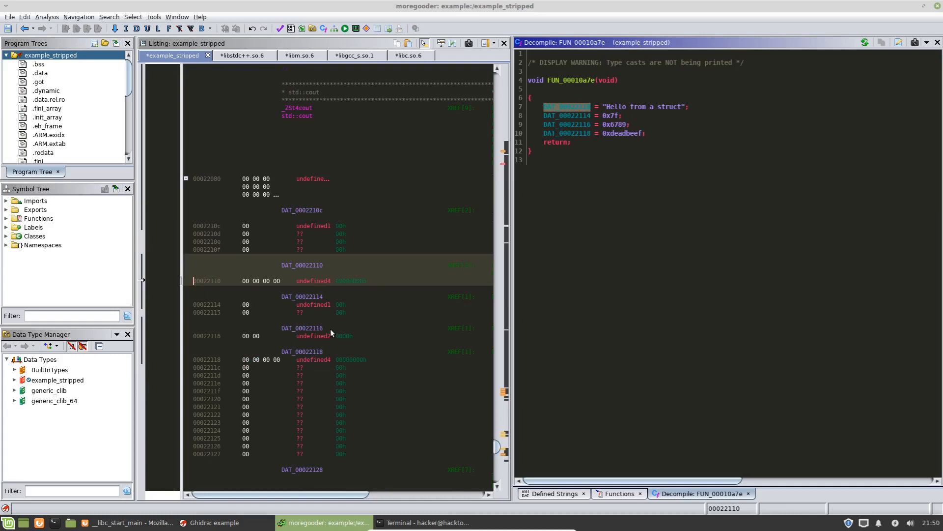
{"action": "left_click", "coordinate": [576, 122]}
{"action": "left_click", "coordinate": [558, 108]}
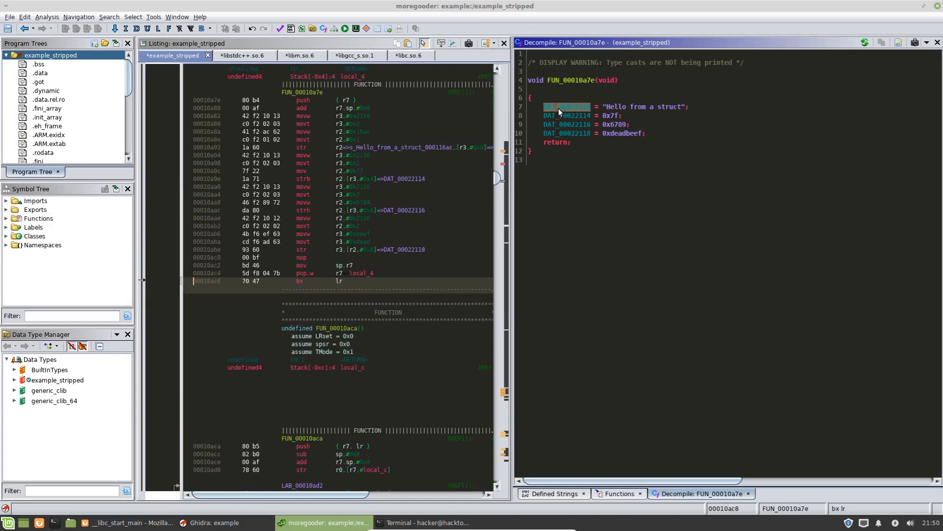
{"action": "double_click", "coordinate": [558, 108]}
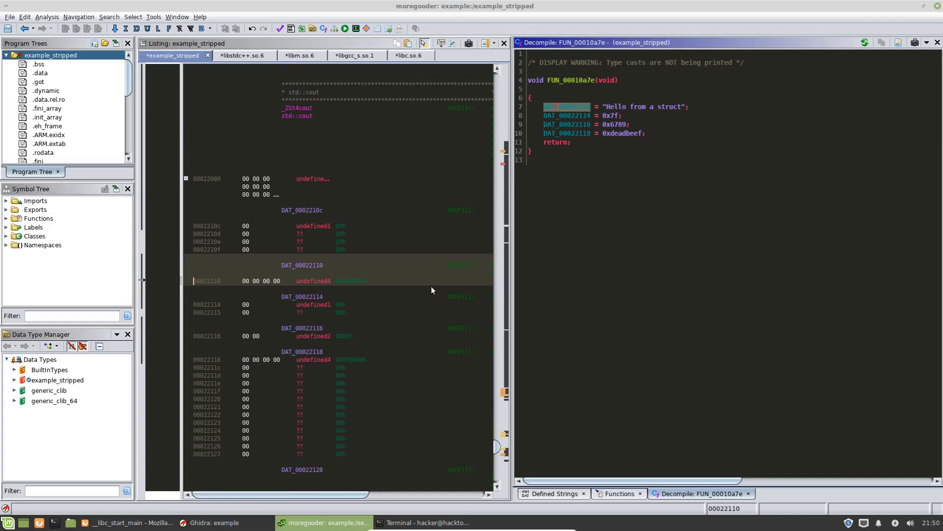
{"action": "left_click", "coordinate": [682, 107]}
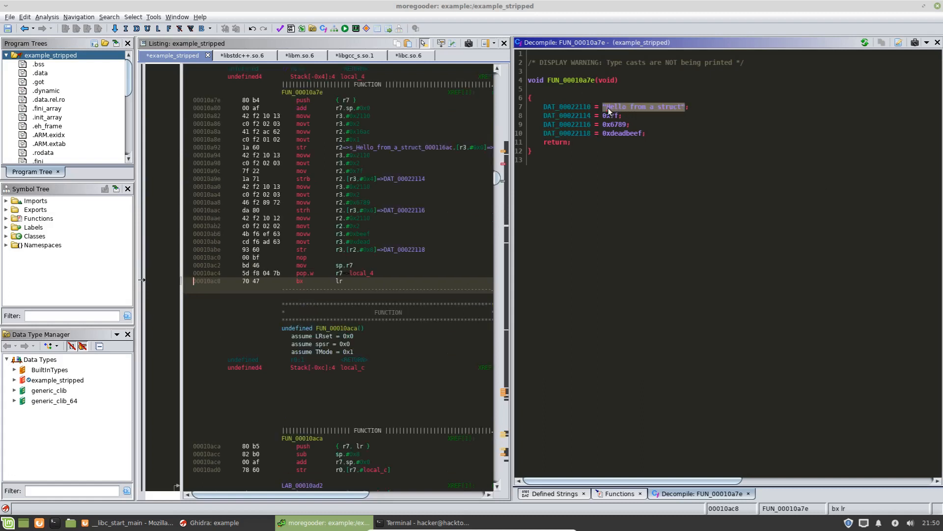
{"action": "double_click", "coordinate": [578, 105]}
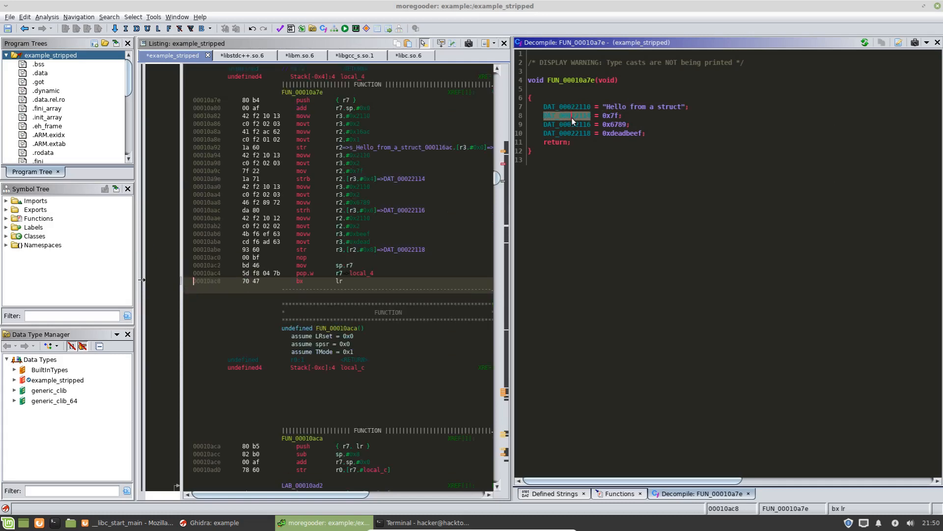
{"action": "double_click", "coordinate": [571, 117]}
{"action": "double_click", "coordinate": [574, 125]}
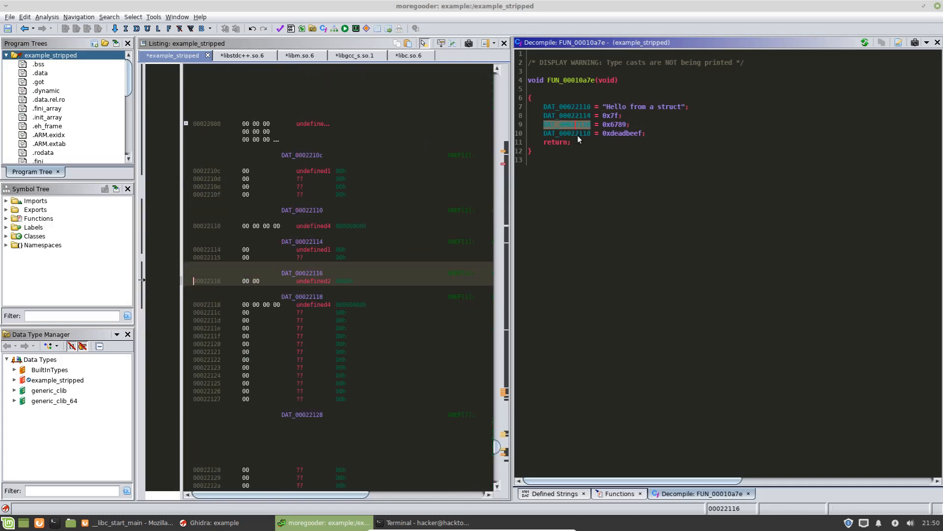
{"action": "double_click", "coordinate": [576, 132]}
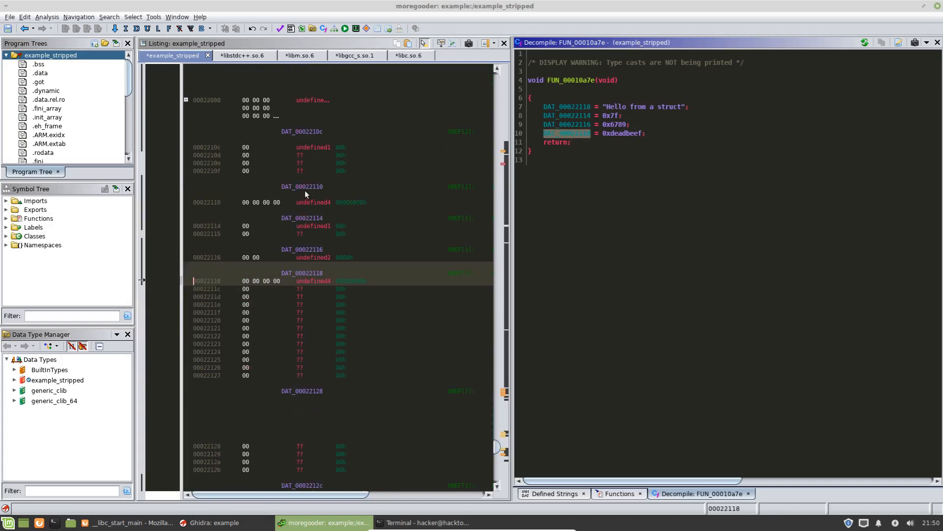
{"action": "double_click", "coordinate": [565, 108]}
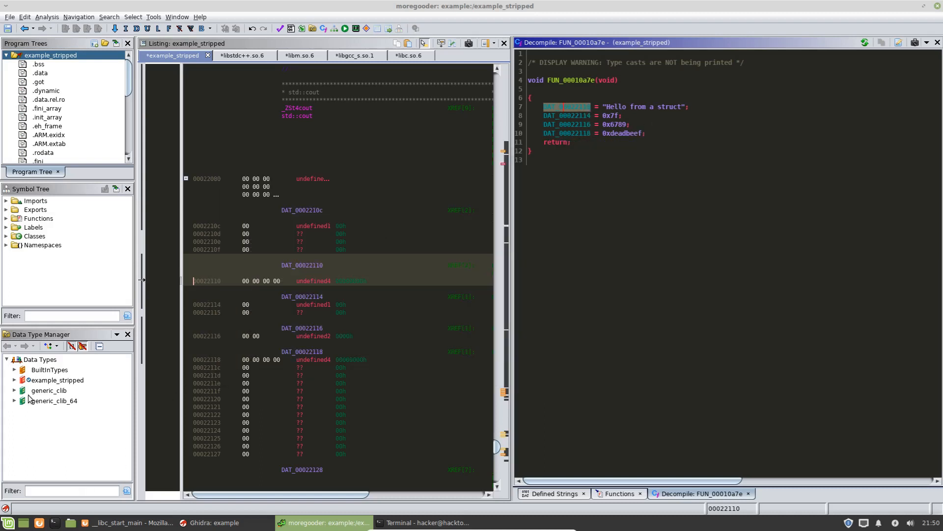
Step: Create a new Structure data type under example_stripped from the Data Type Manager
{"action": "right_click", "coordinate": [55, 380]}
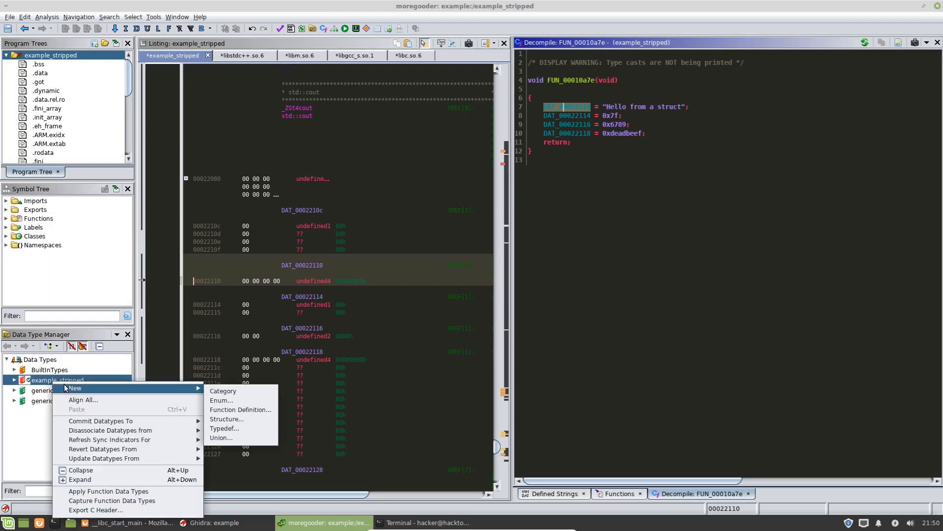
{"action": "left_click", "coordinate": [38, 430]}
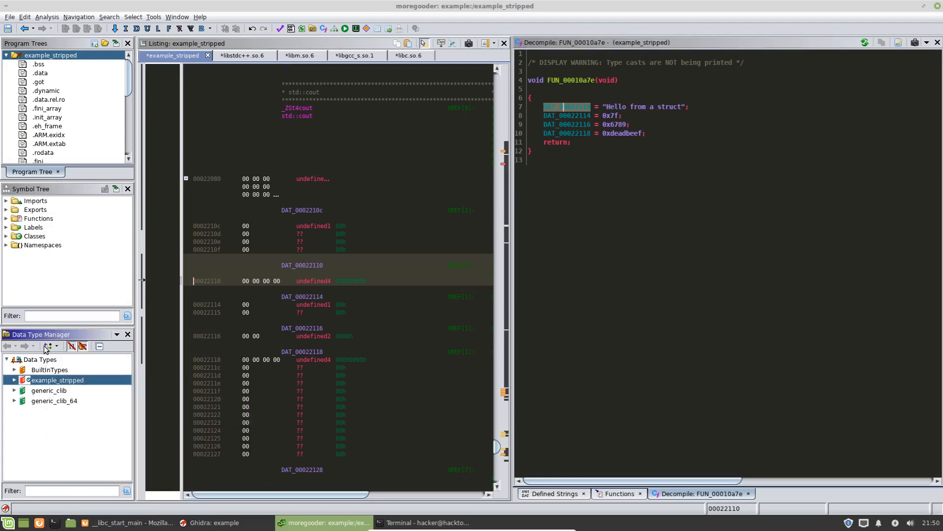
{"action": "right_click", "coordinate": [50, 383]}
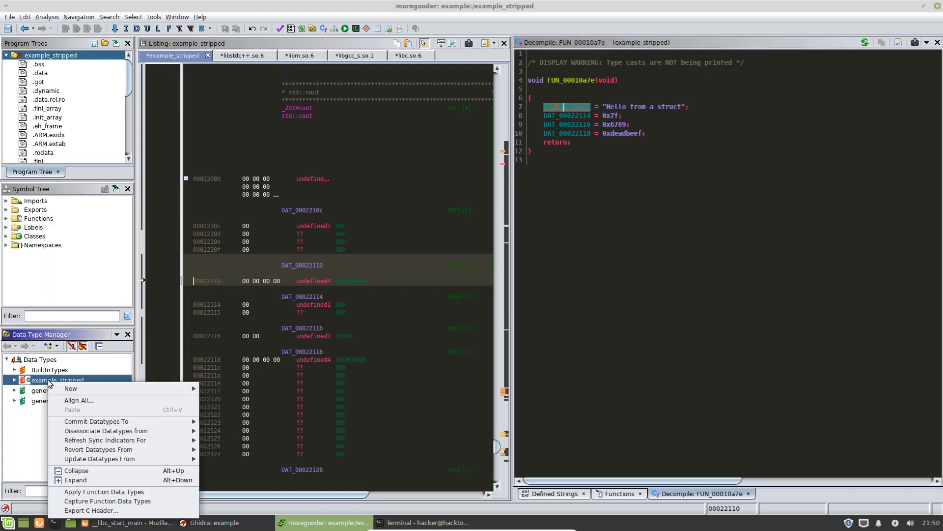
{"action": "key", "text": "Escape"}
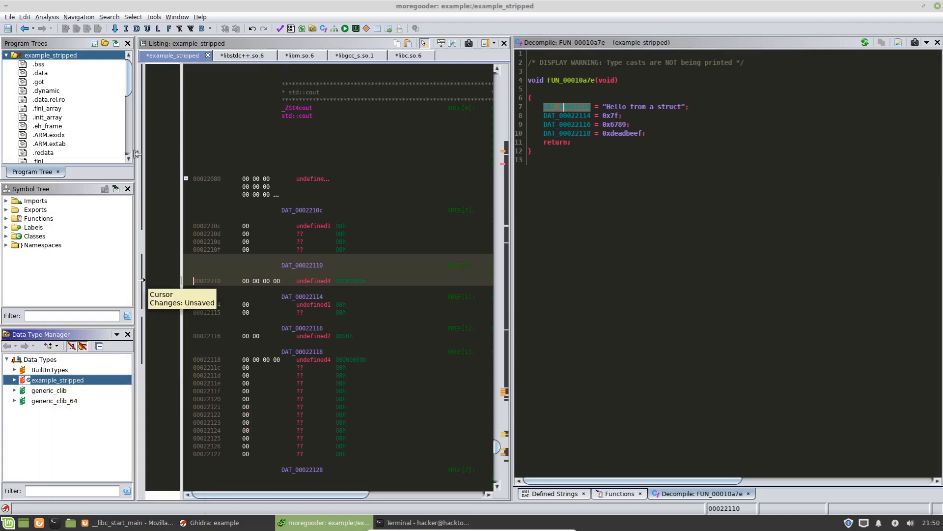
{"action": "right_click", "coordinate": [60, 382]}
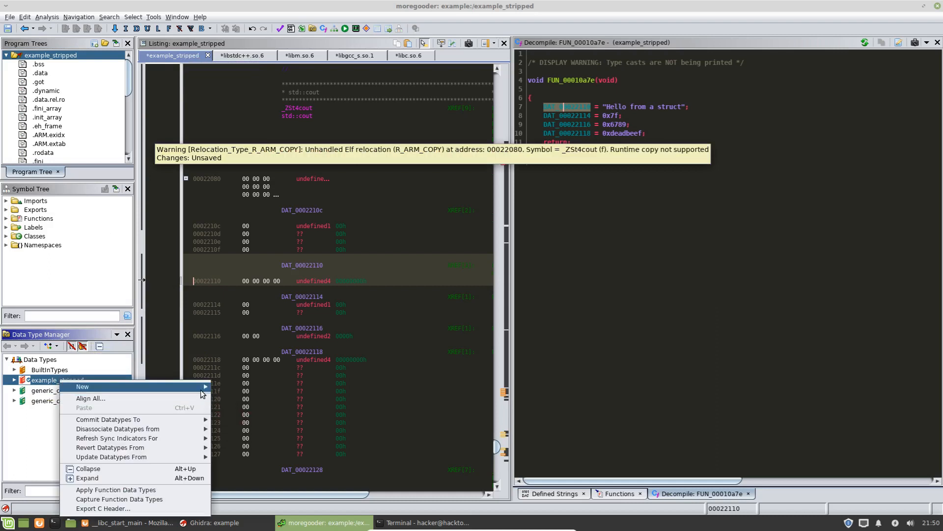
{"action": "mouse_move", "coordinate": [133, 386]}
{"action": "left_click", "coordinate": [237, 415]}
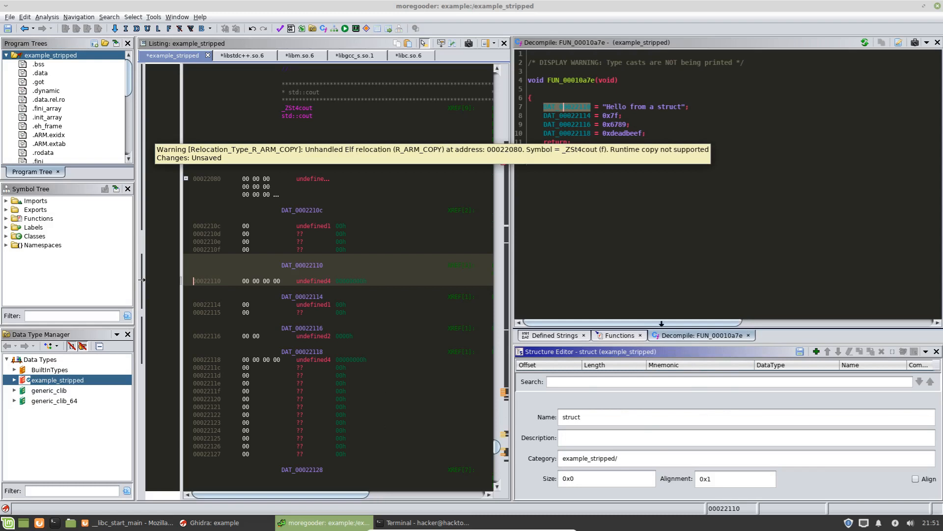
Step: Try docking the Structure Editor in the listing and right-pane areas
{"action": "left_click_drag", "start_coordinate": [590, 352], "coordinate": [353, 221]}
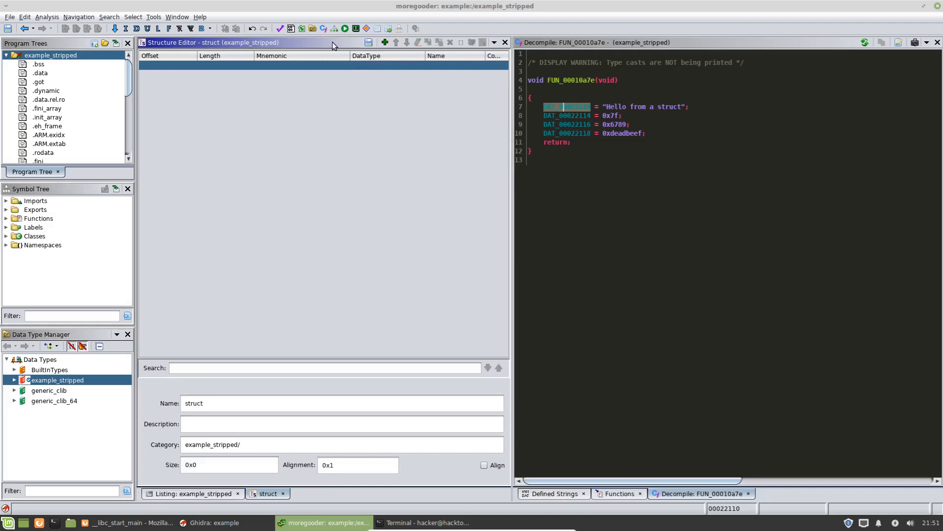
{"action": "left_click_drag", "start_coordinate": [332, 42], "coordinate": [309, 43]}
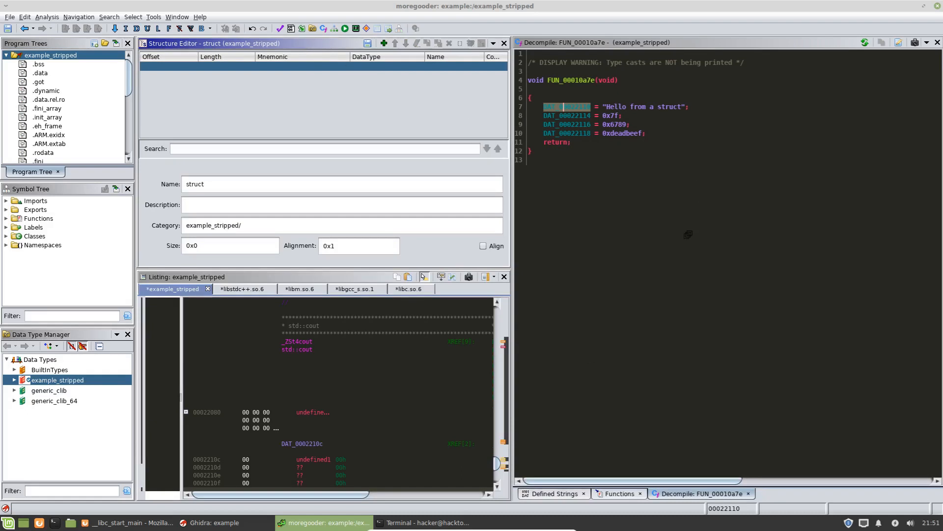
{"action": "left_click_drag", "start_coordinate": [681, 268], "coordinate": [680, 269]}
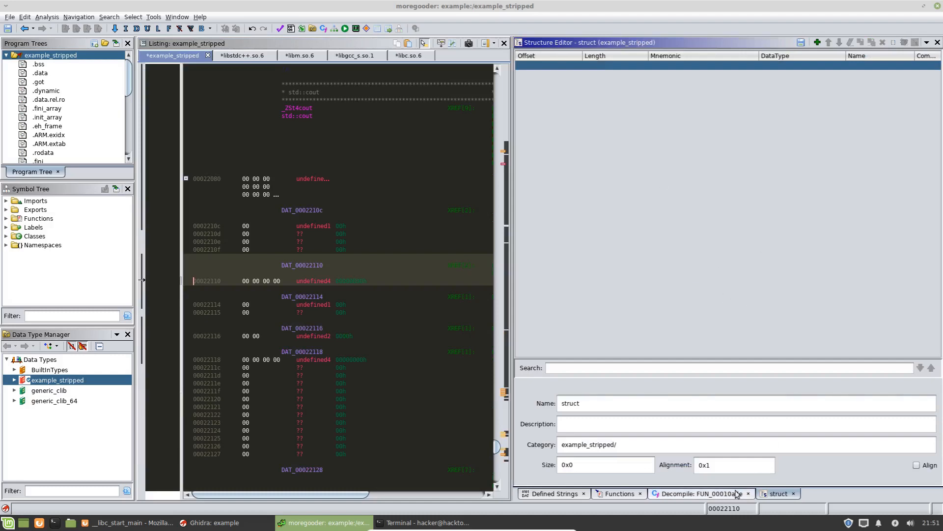
{"action": "left_click", "coordinate": [700, 492]}
{"action": "left_click", "coordinate": [620, 493]}
{"action": "left_click", "coordinate": [555, 494]}
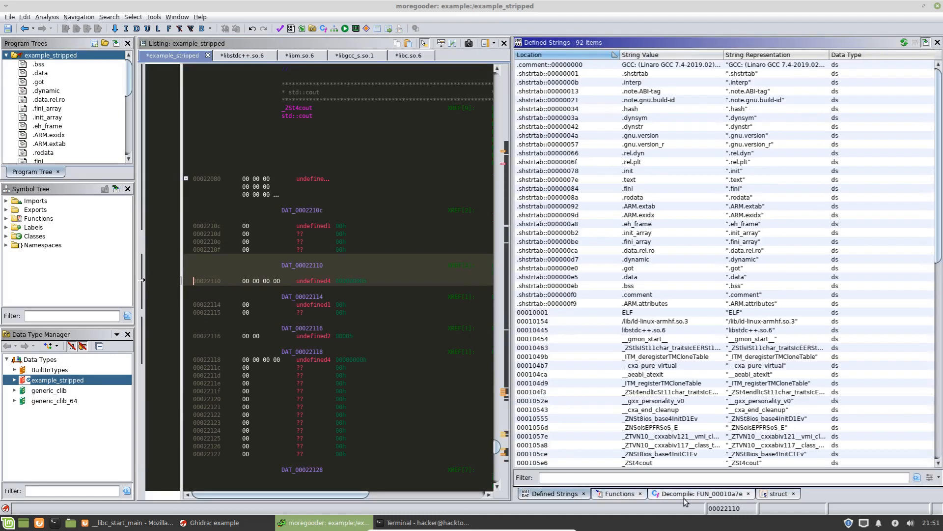
{"action": "left_click", "coordinate": [701, 494]}
{"action": "left_click", "coordinate": [777, 494]}
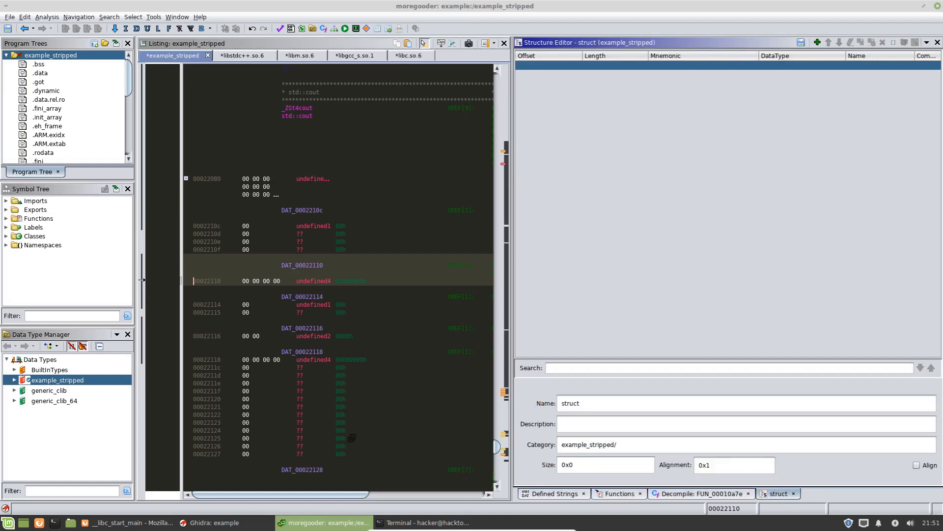
Step: Settle the Structure Editor below the listing with the decompiler alongside and resize the panels
{"action": "left_click_drag", "start_coordinate": [361, 494], "coordinate": [363, 493]}
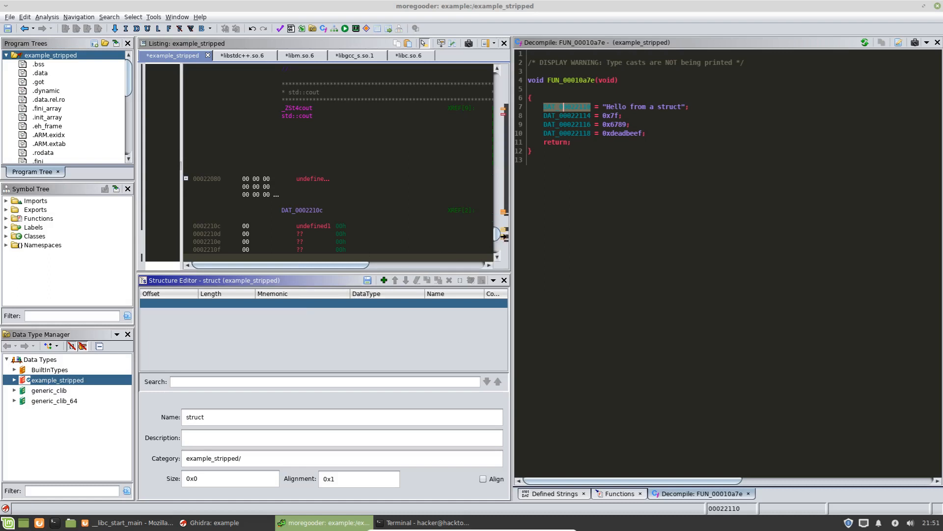
{"action": "left_click_drag", "start_coordinate": [214, 280], "coordinate": [413, 52]}
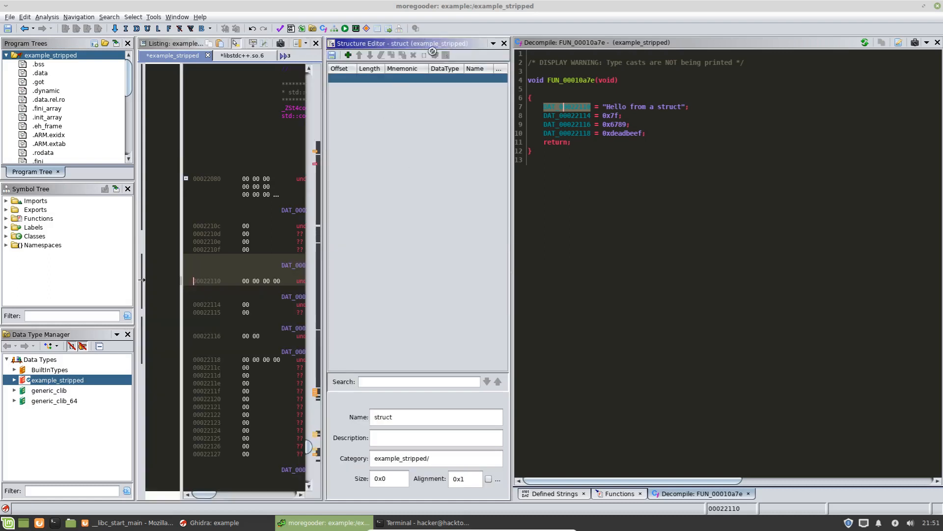
{"action": "left_click_drag", "start_coordinate": [514, 177], "coordinate": [641, 177]}
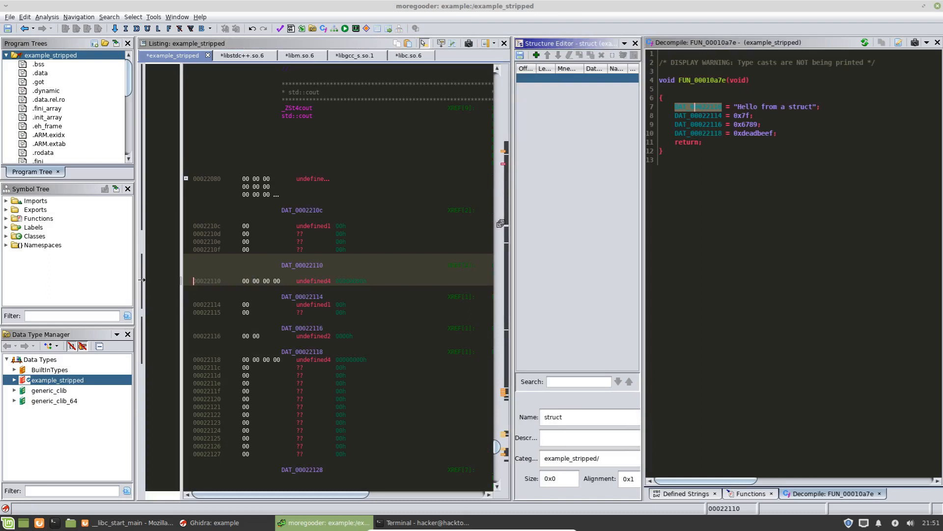
{"action": "left_click_drag", "start_coordinate": [641, 222], "coordinate": [509, 229]}
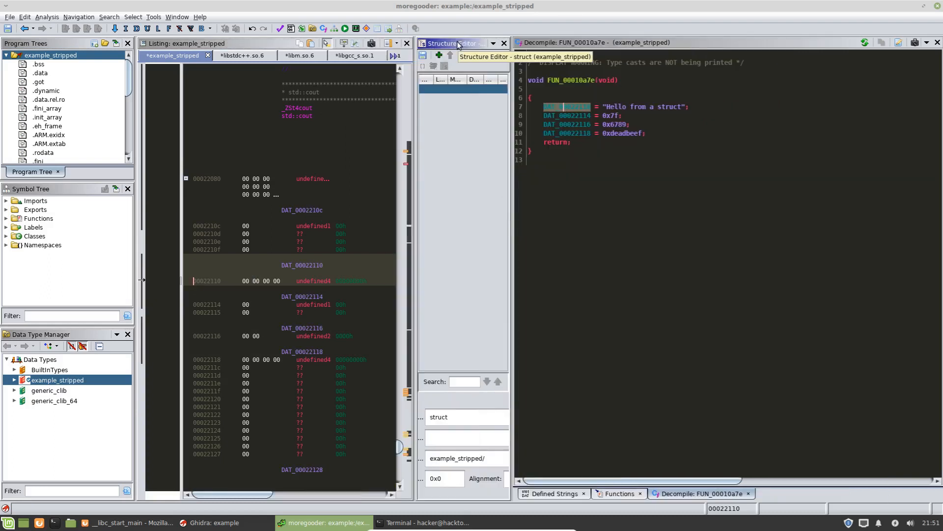
{"action": "left_click_drag", "start_coordinate": [457, 44], "coordinate": [315, 492]}
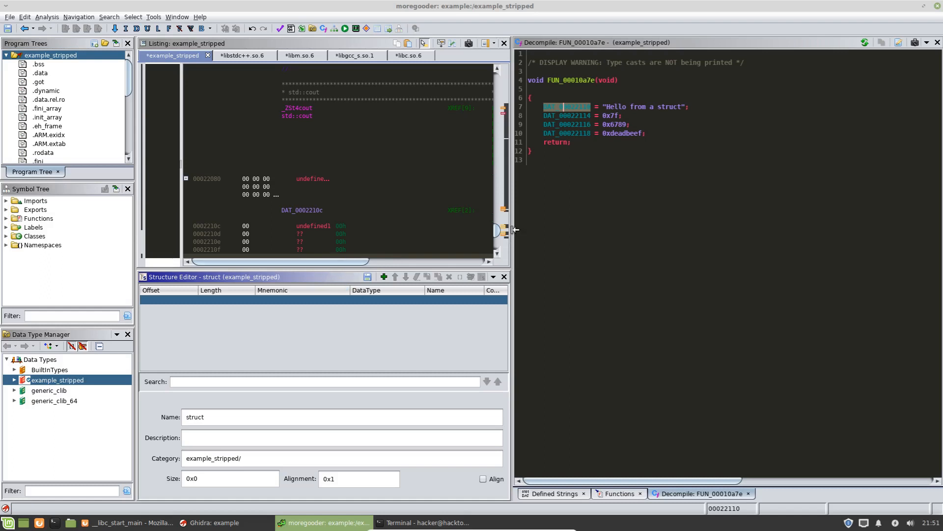
{"action": "left_click_drag", "start_coordinate": [513, 230], "coordinate": [582, 231]}
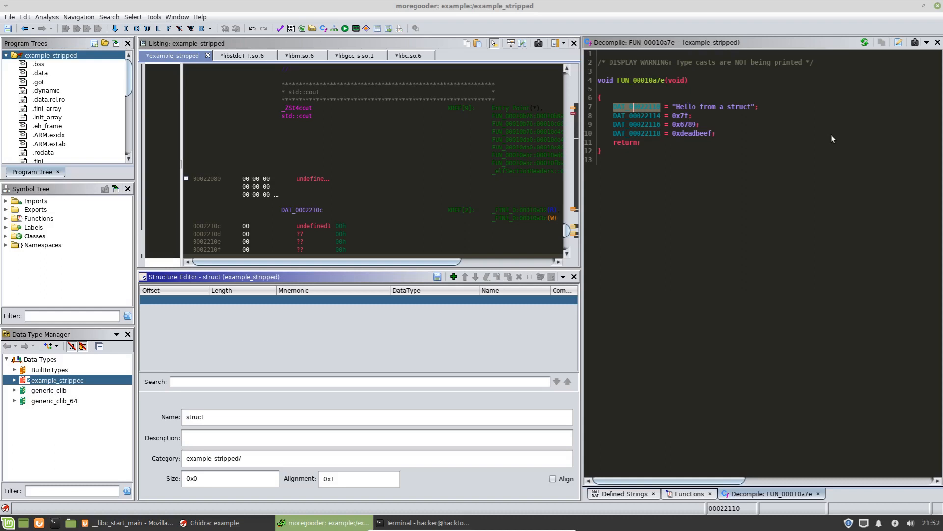
Step: Jump the listing to the global DAT_00022110 from the decompiler
{"action": "left_click", "coordinate": [651, 107]}
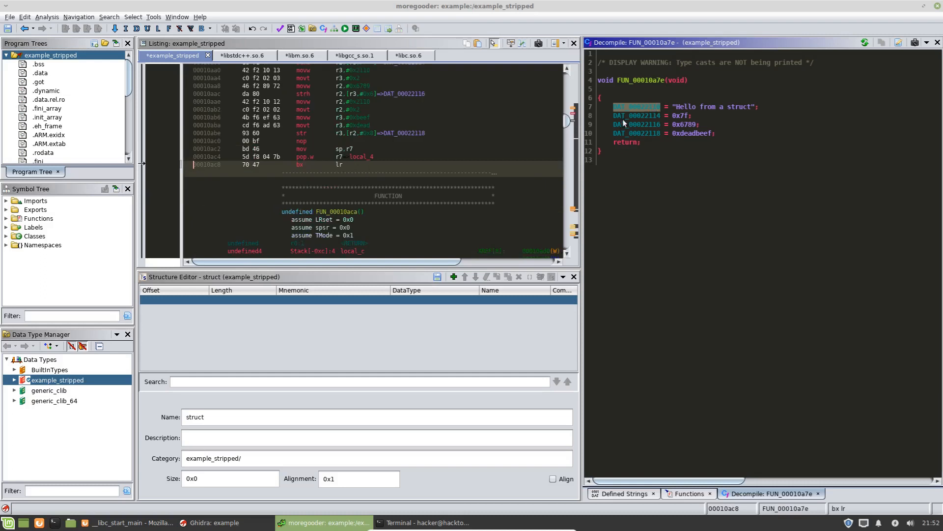
{"action": "double_click", "coordinate": [631, 108]}
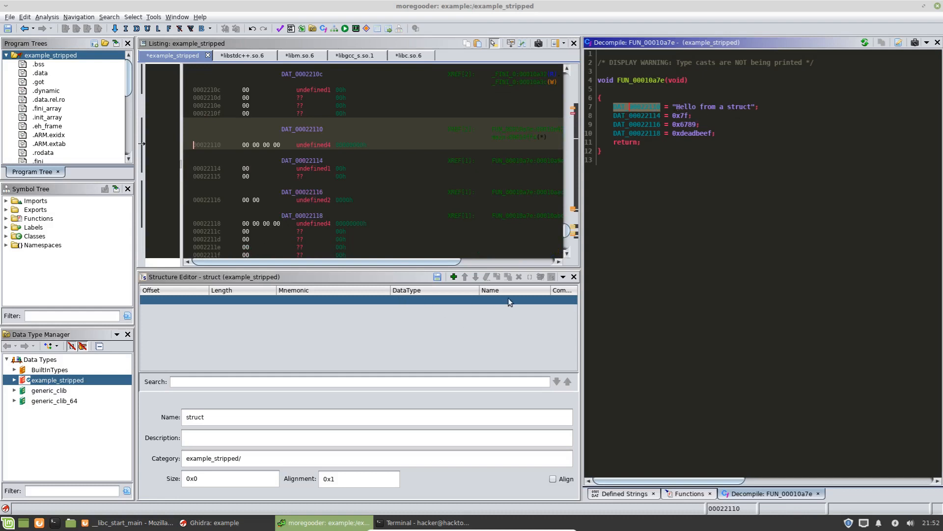
Step: Step across the columns of the structure's first field row
{"action": "left_click", "coordinate": [354, 299]}
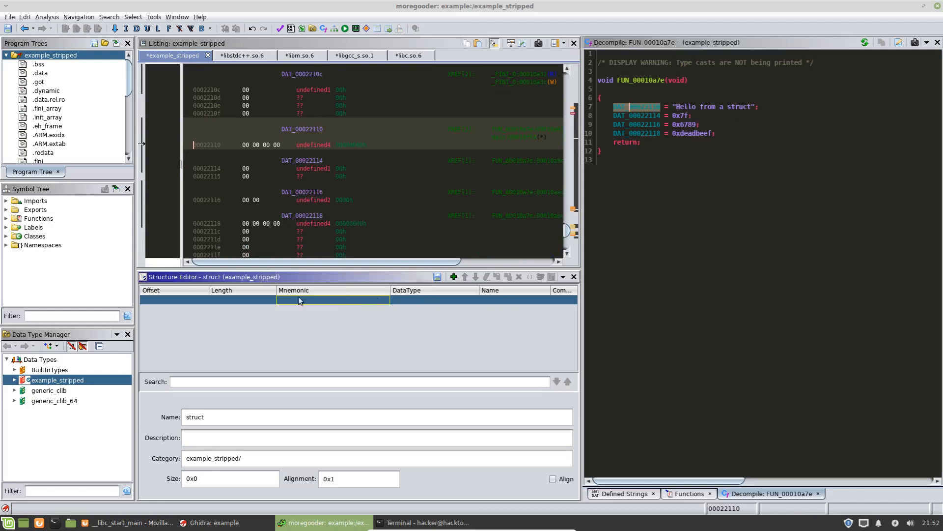
{"action": "left_click", "coordinate": [164, 302]}
{"action": "left_click", "coordinate": [230, 303]}
{"action": "left_click", "coordinate": [325, 304]}
{"action": "left_click", "coordinate": [410, 304]}
{"action": "left_click", "coordinate": [494, 302]}
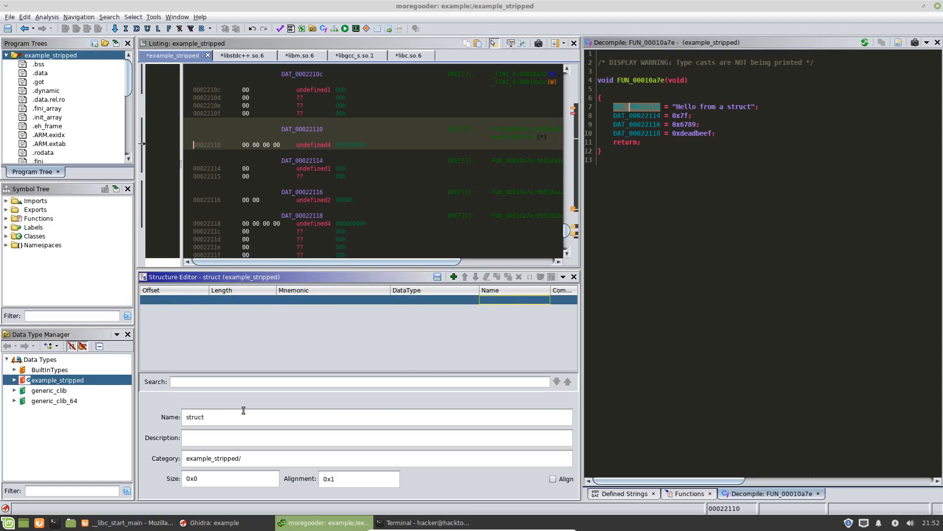
{"action": "left_click", "coordinate": [172, 302]}
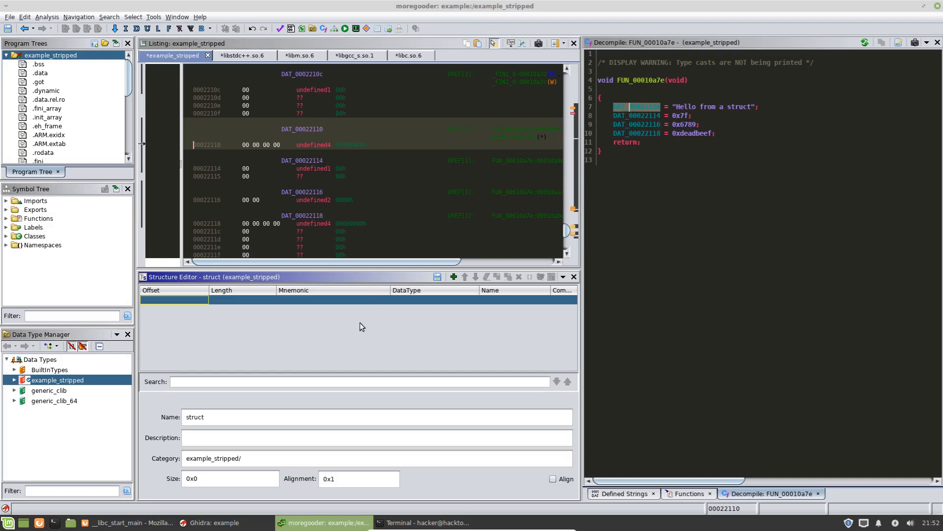
Step: Set the first field's type to char * and compare with the 0x7f write to DAT_00022114
{"action": "double_click", "coordinate": [414, 301]}
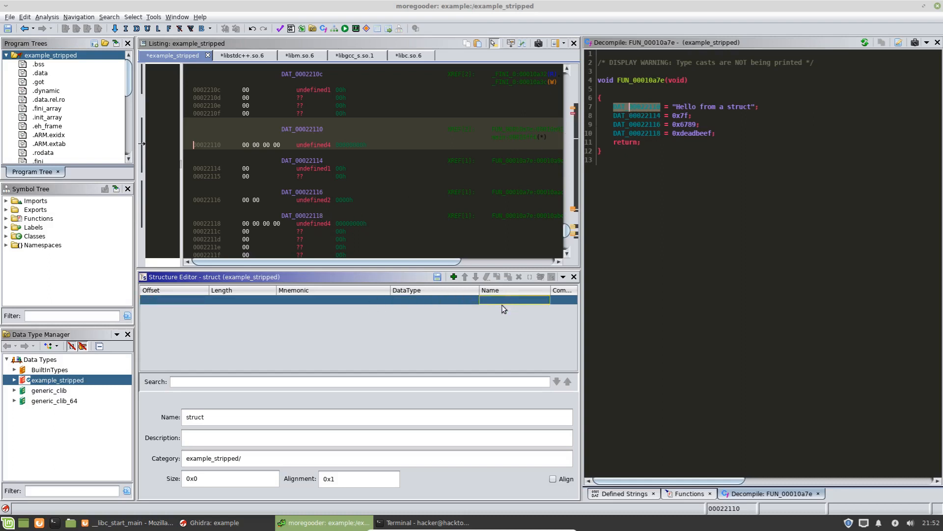
{"action": "type", "text": "char*"}
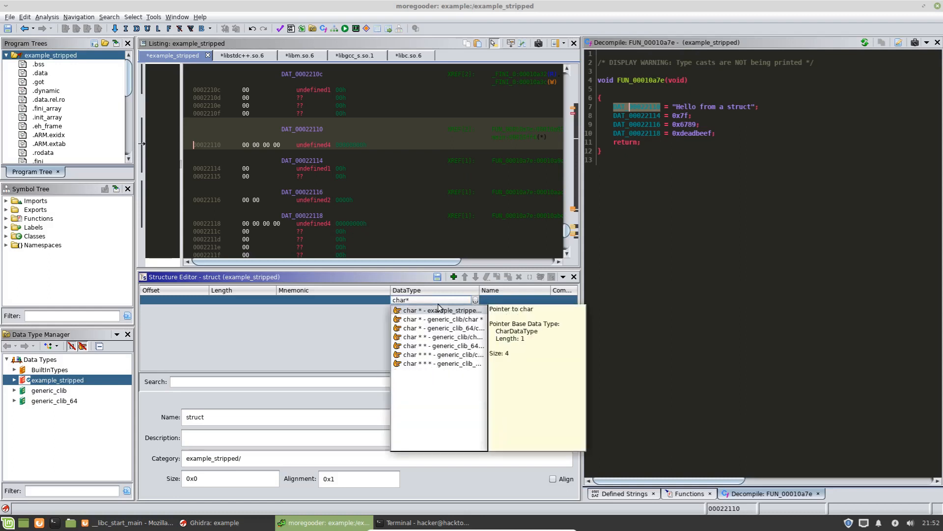
{"action": "left_click", "coordinate": [439, 310]}
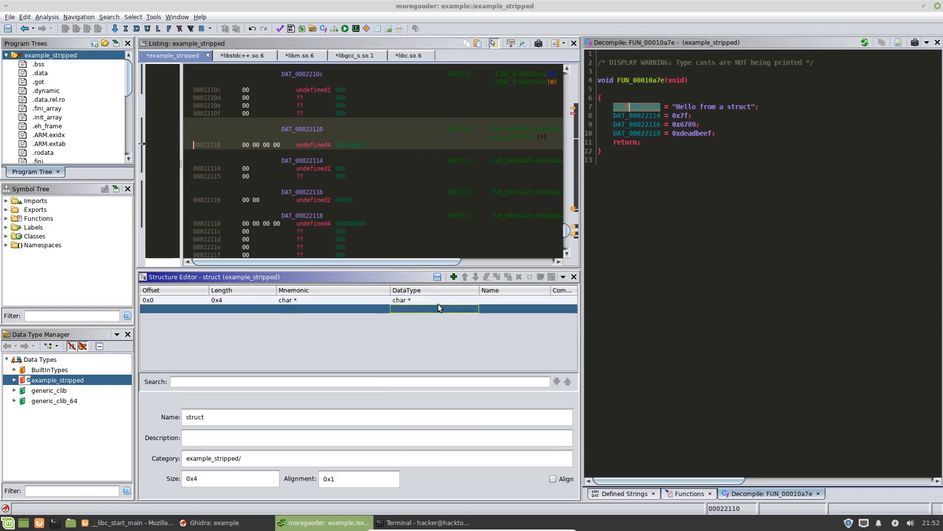
{"action": "left_click", "coordinate": [648, 117]}
{"action": "left_click", "coordinate": [682, 115]}
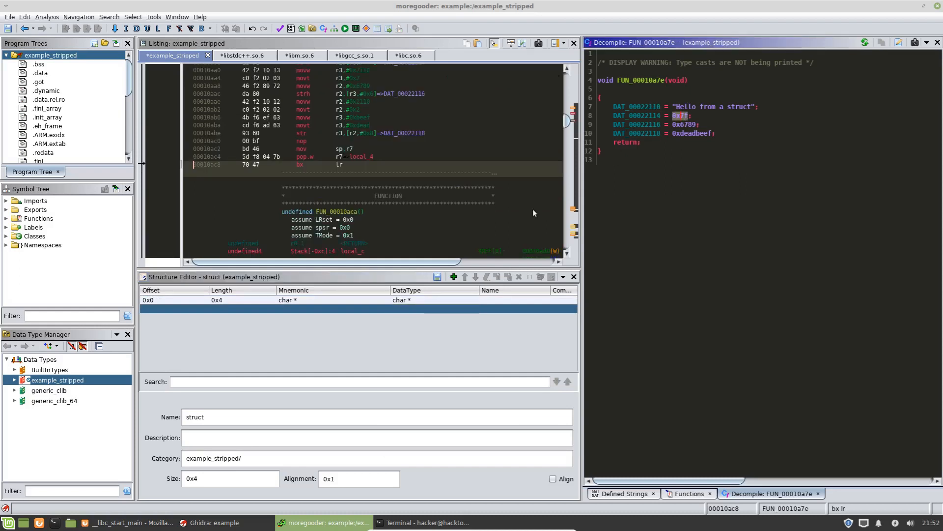
{"action": "double_click", "coordinate": [494, 301]}
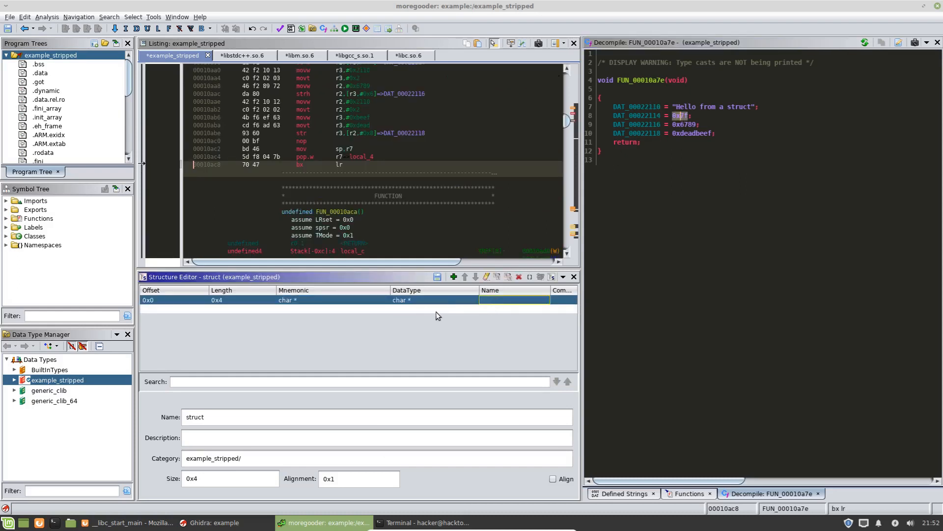
{"action": "key", "text": "Escape"}
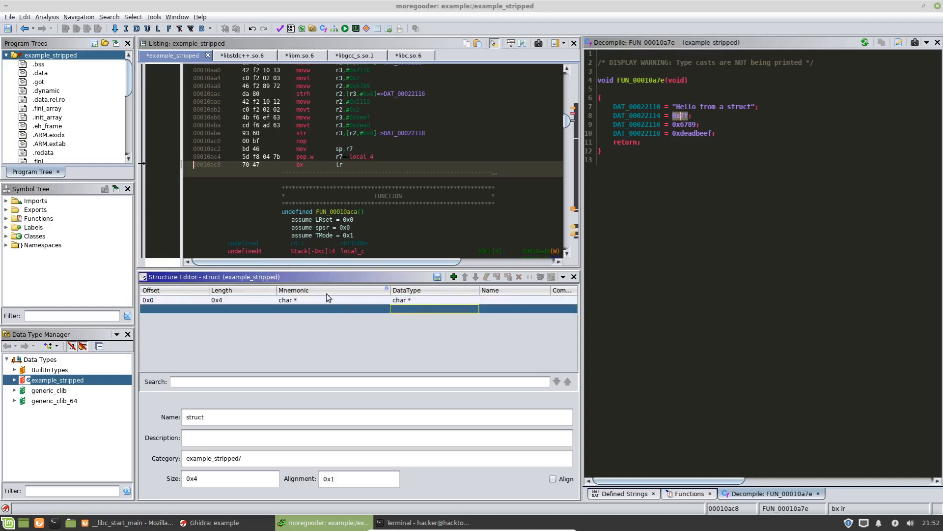
Step: Try float for the second field, then clear it back to undefined bytes
{"action": "left_click", "coordinate": [314, 300]}
{"action": "left_click", "coordinate": [295, 312]}
{"action": "type", "text": "float"}
{"action": "key", "text": "Return"}
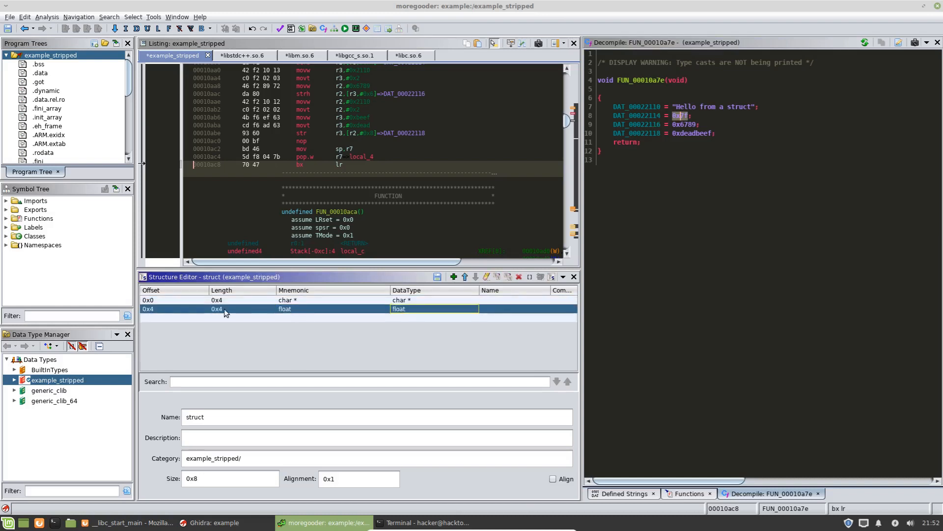
{"action": "key", "text": "c"}
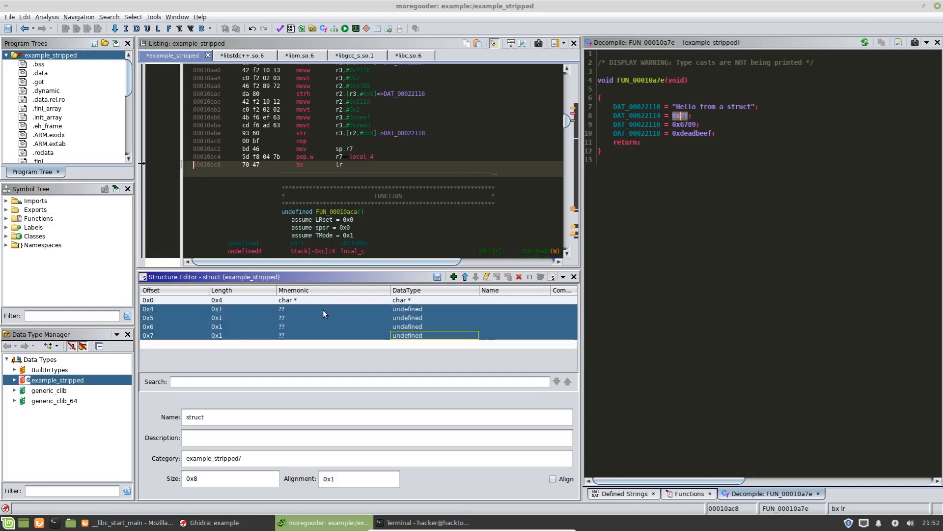
{"action": "left_click", "coordinate": [339, 310]}
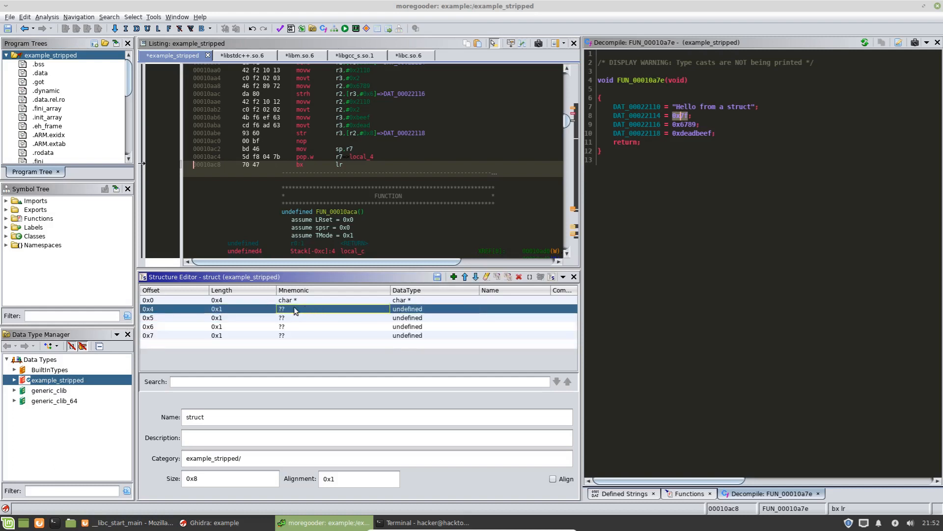
{"action": "left_click", "coordinate": [249, 310]}
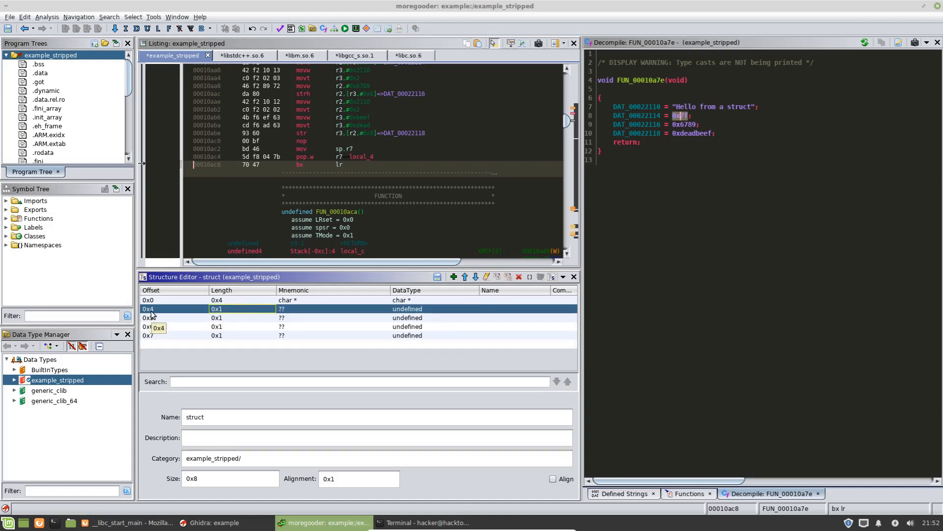
{"action": "left_click", "coordinate": [418, 309]}
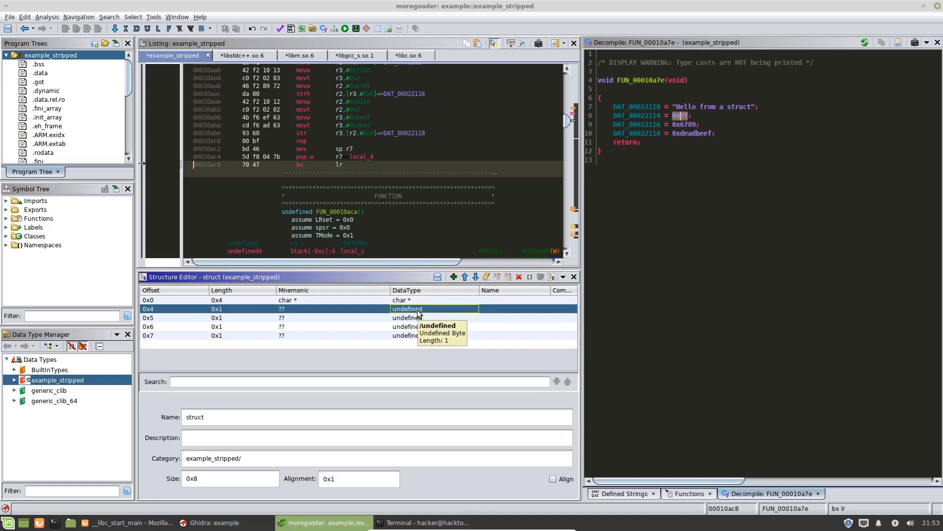
Step: Delete the trailing undefined fields so only the char * field remains
{"action": "left_click", "coordinate": [518, 277]}
{"action": "left_click", "coordinate": [518, 277]}
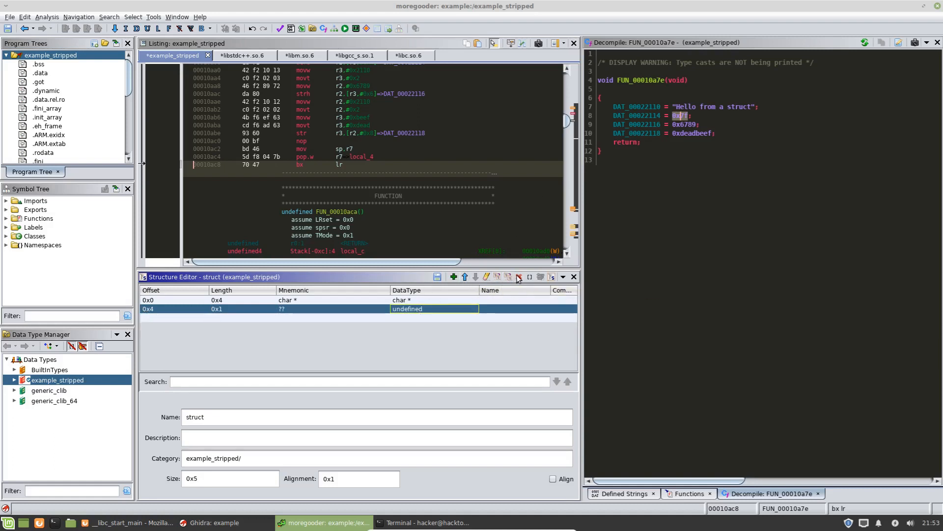
{"action": "left_click", "coordinate": [517, 278]}
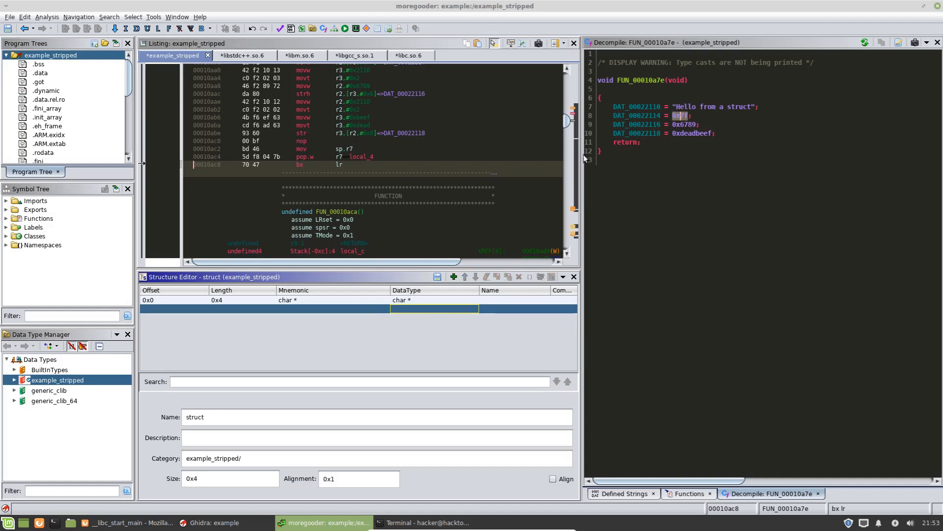
Step: Try int for the second field, then remove it again
{"action": "double_click", "coordinate": [404, 311]}
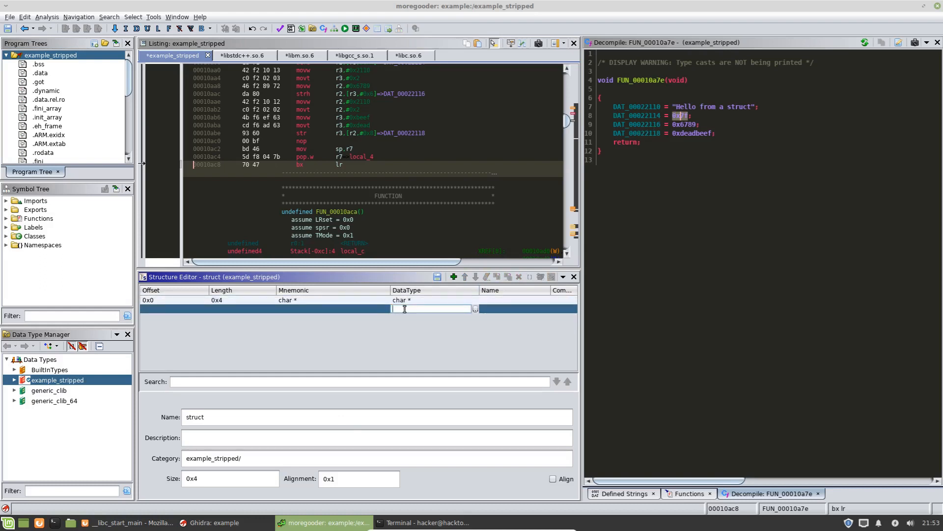
{"action": "type", "text": "int"}
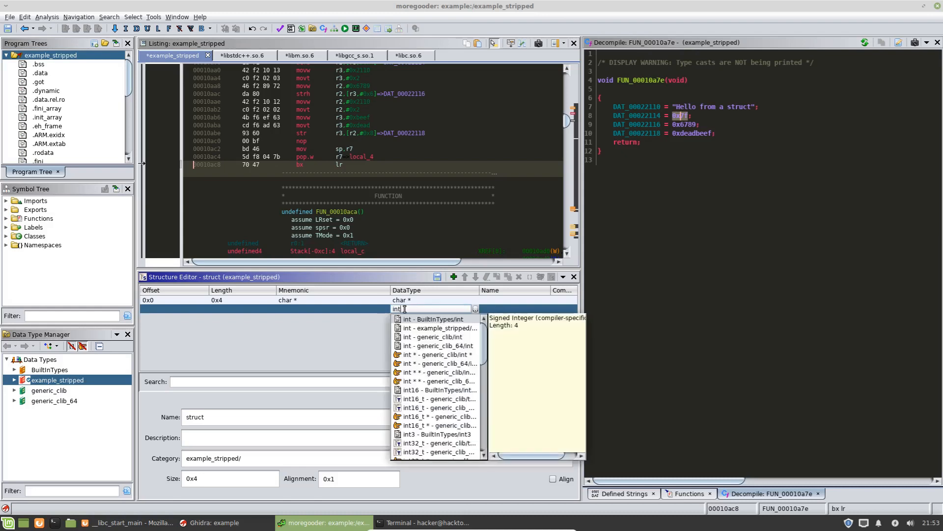
{"action": "key", "text": "Escape"}
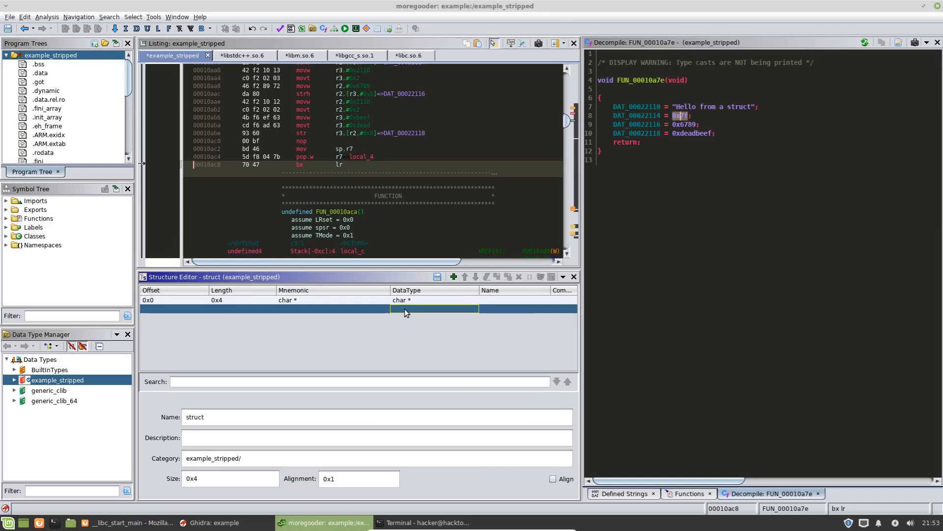
{"action": "double_click", "coordinate": [405, 313]}
{"action": "type", "text": "int"}
{"action": "key", "text": "Return"}
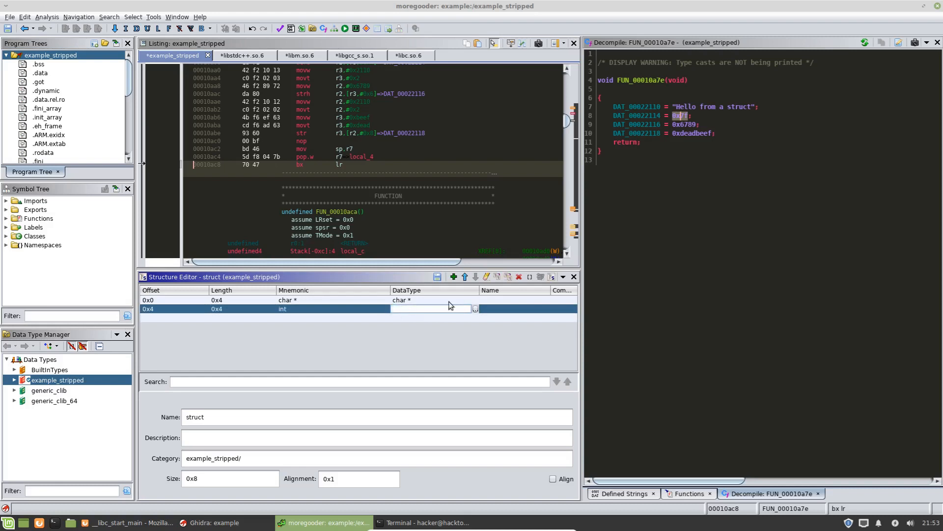
{"action": "left_click", "coordinate": [494, 310]}
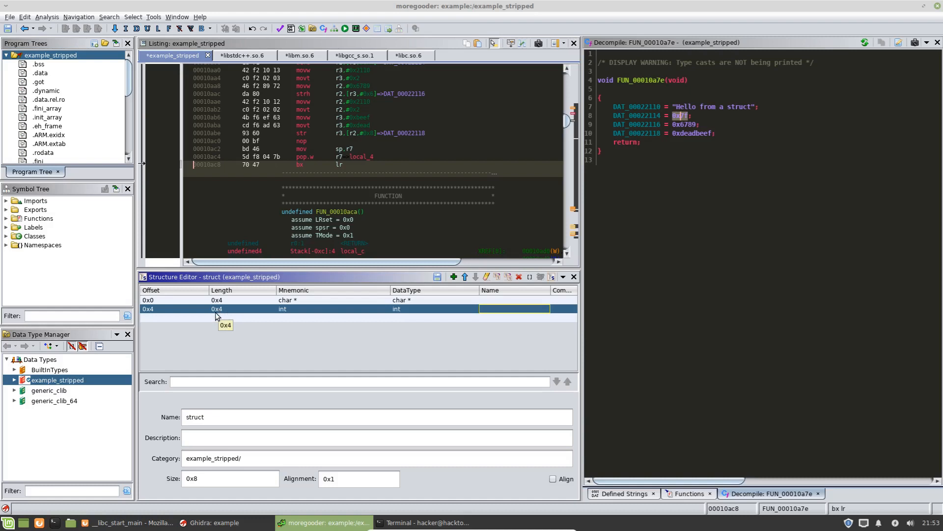
{"action": "double_click", "coordinate": [426, 309]}
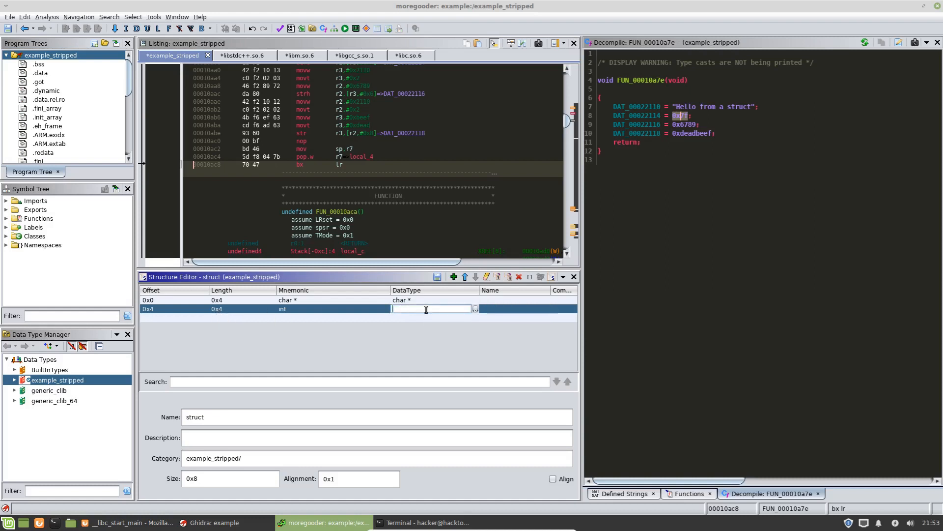
{"action": "left_click", "coordinate": [518, 277]}
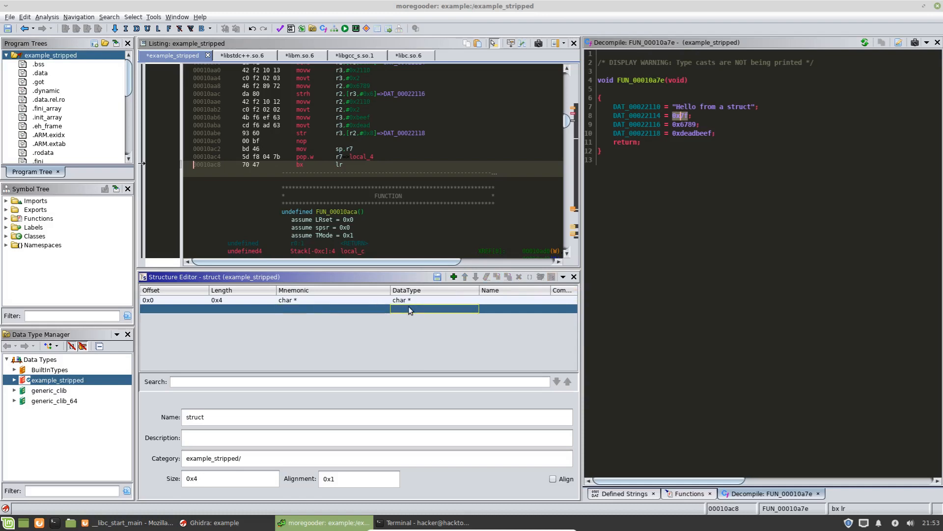
{"action": "type", "text": "byte"}
Step: Make the second field a byte and add another byte at offset 0x5, checking DAT_00022114
{"action": "key", "text": "Return"}
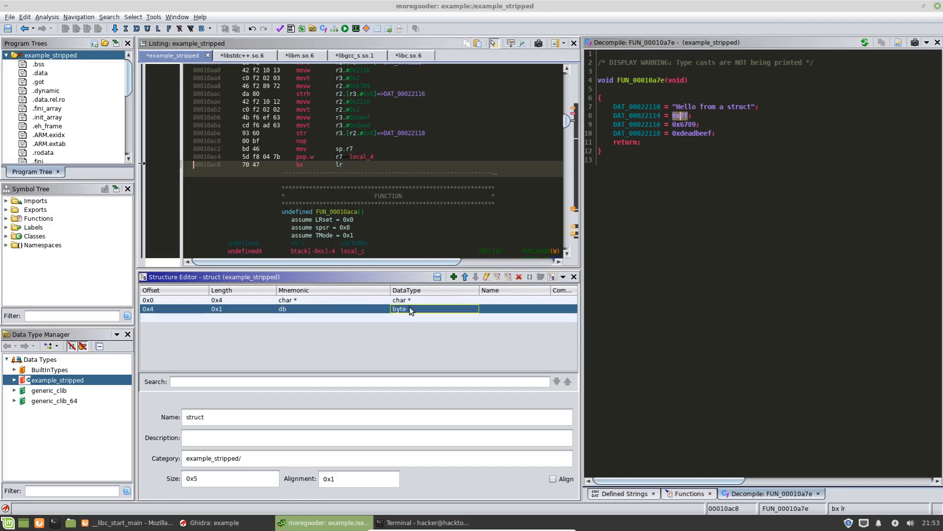
{"action": "key", "text": "b"}
{"action": "key", "text": "b"}
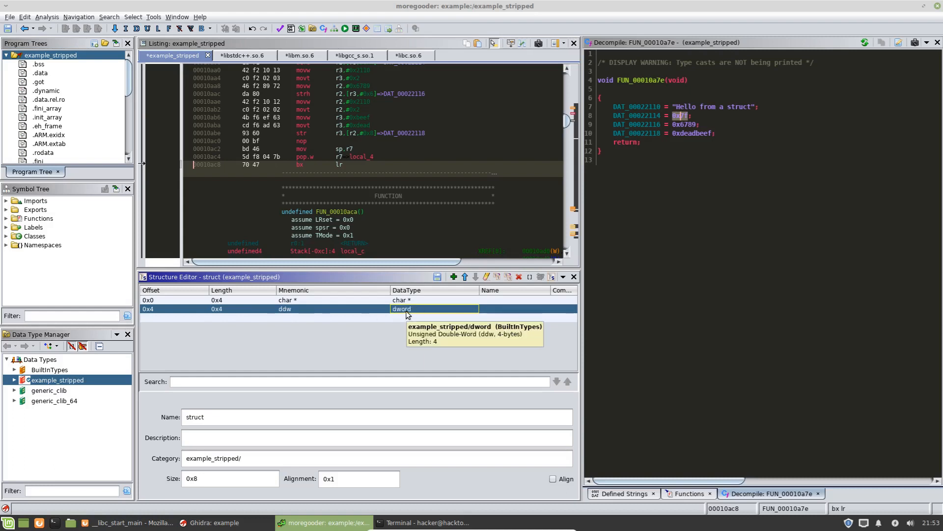
{"action": "double_click", "coordinate": [407, 309]}
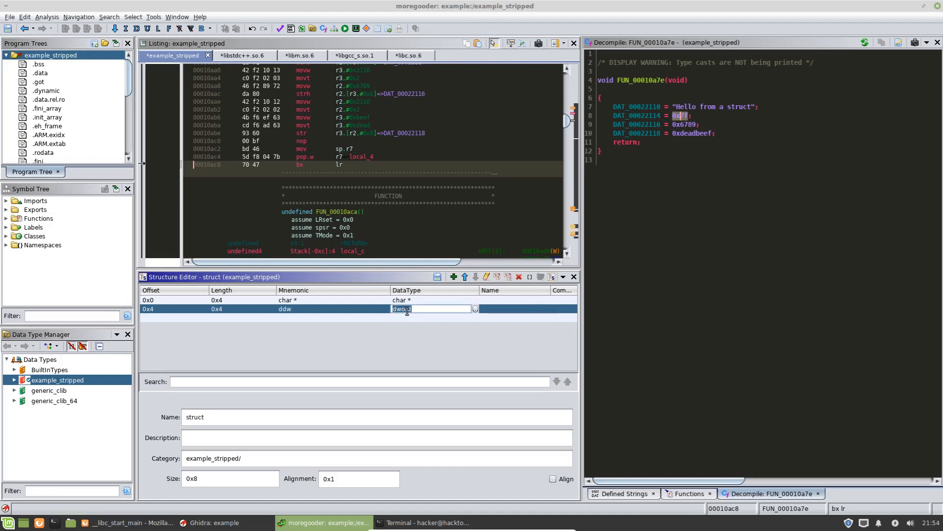
{"action": "key", "text": "Return"}
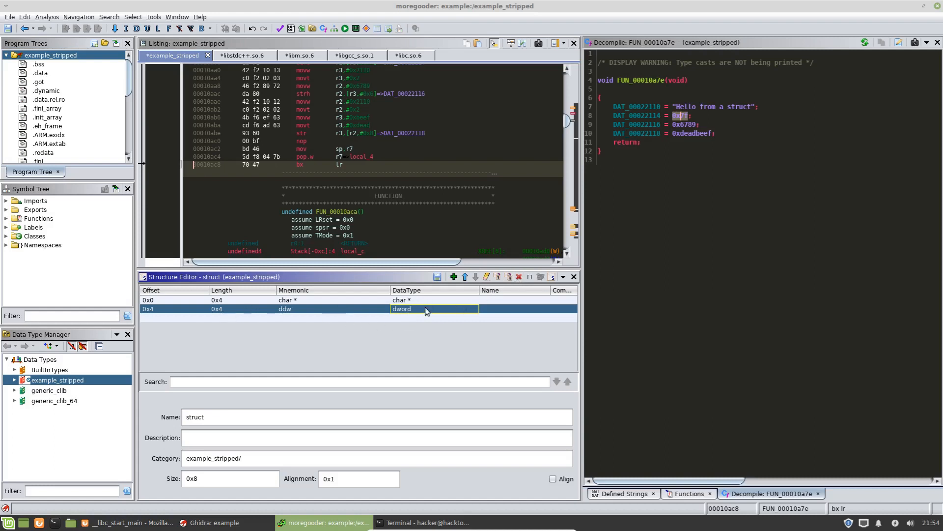
{"action": "key", "text": "b"}
{"action": "type", "text": "byte"}
{"action": "double_click", "coordinate": [641, 116]}
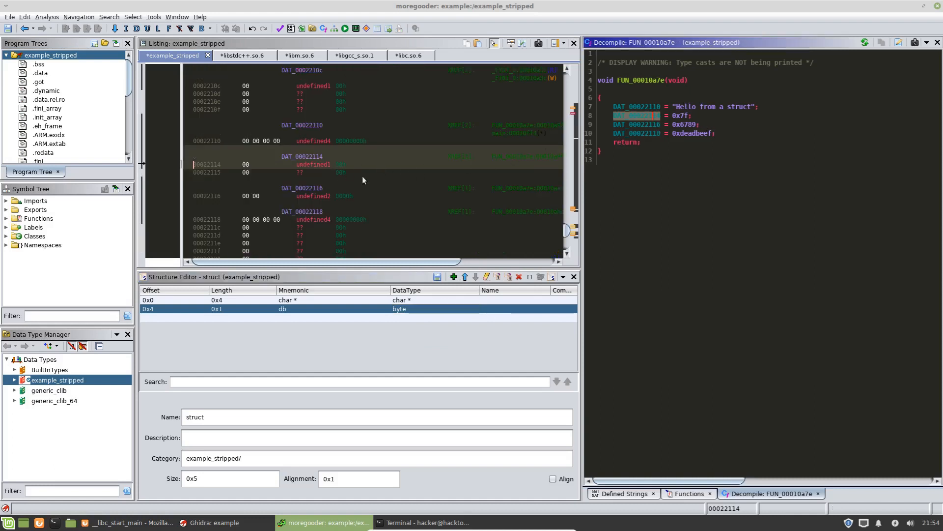
{"action": "left_click", "coordinate": [338, 173]}
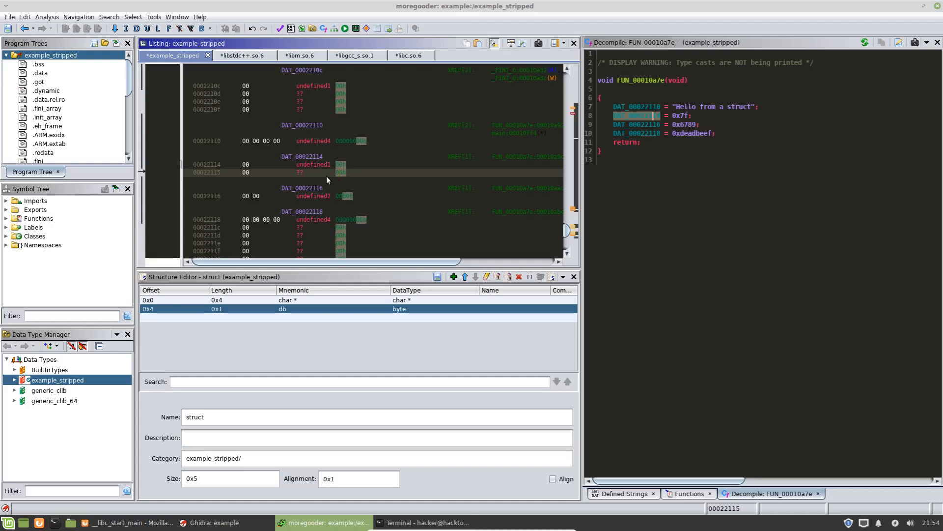
{"action": "key", "text": "b"}
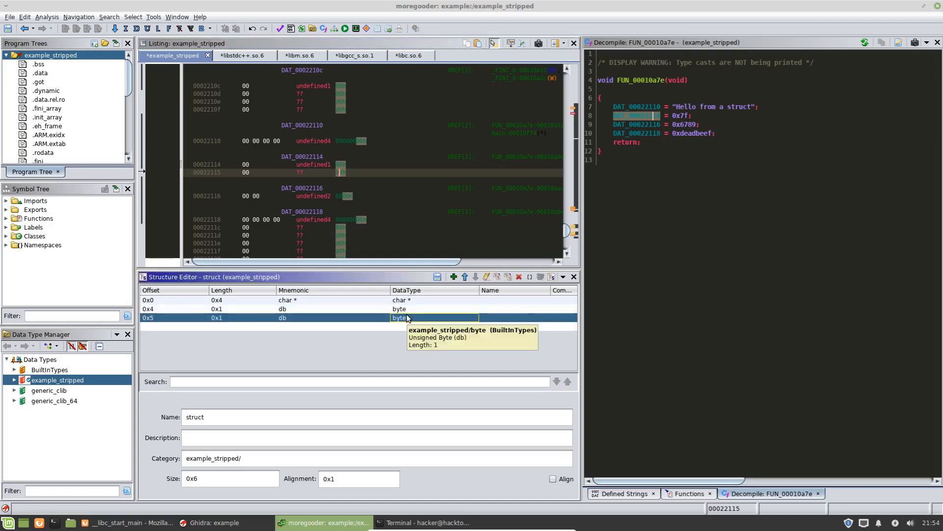
Step: Add a word at 0x6 and a dword at 0x8, matching DAT_00022116 and DAT_00022118
{"action": "left_click", "coordinate": [407, 327]}
{"action": "left_click", "coordinate": [657, 125]}
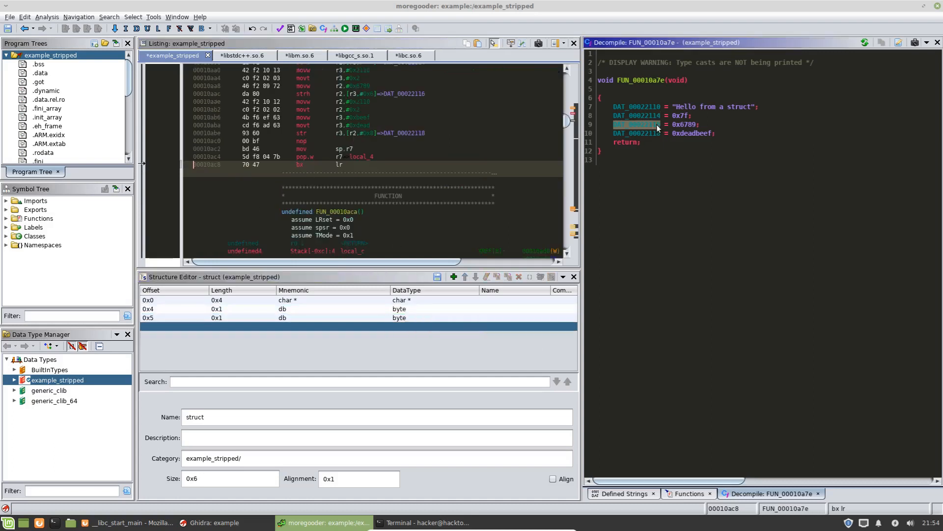
{"action": "double_click", "coordinate": [642, 126]}
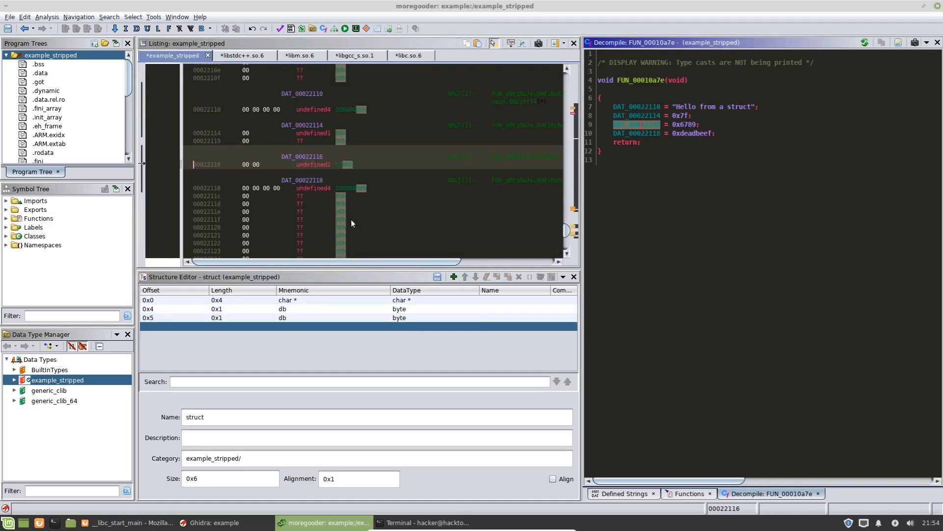
{"action": "left_click", "coordinate": [403, 326]}
{"action": "type", "text": "byte"}
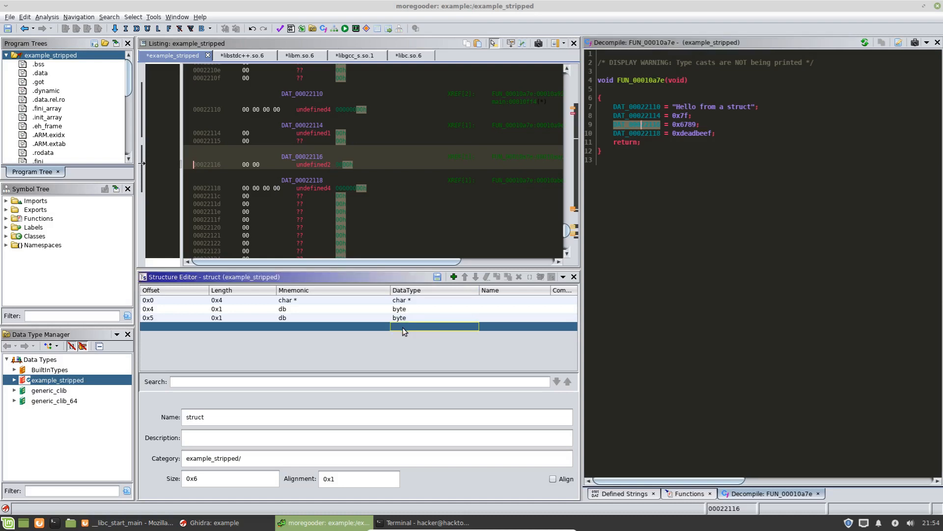
{"action": "key", "text": "Return"}
{"action": "type", "text": "word"}
{"action": "key", "text": "Return"}
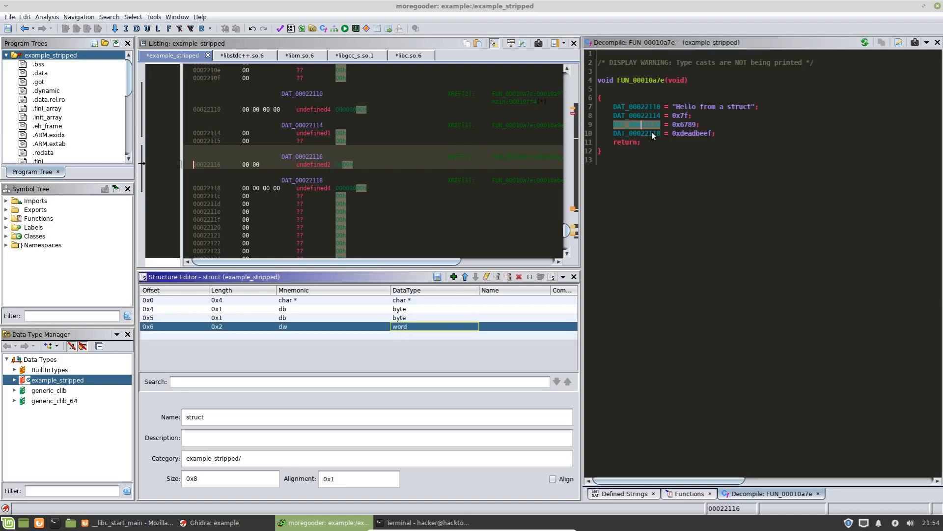
{"action": "double_click", "coordinate": [642, 133]}
{"action": "left_click", "coordinate": [331, 168]}
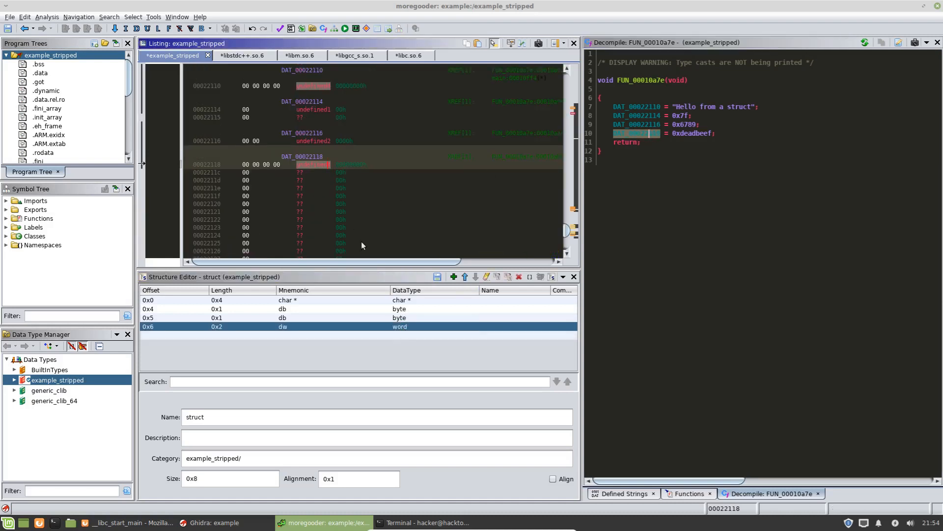
{"action": "left_click", "coordinate": [404, 336]}
{"action": "type", "text": "dword"}
{"action": "key", "text": "Return"}
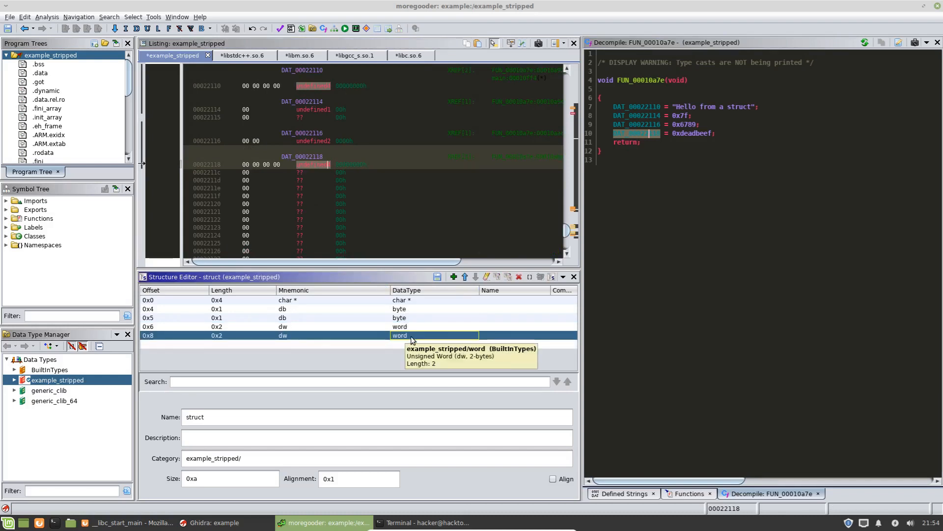
Step: Save the structure changes and locate the global DAT_00022110
{"action": "left_click", "coordinate": [437, 279]}
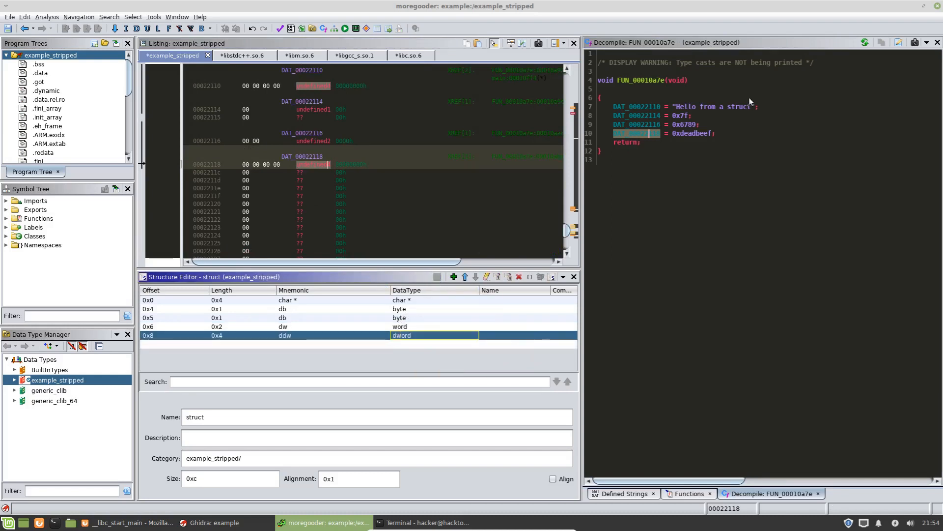
{"action": "double_click", "coordinate": [206, 417]}
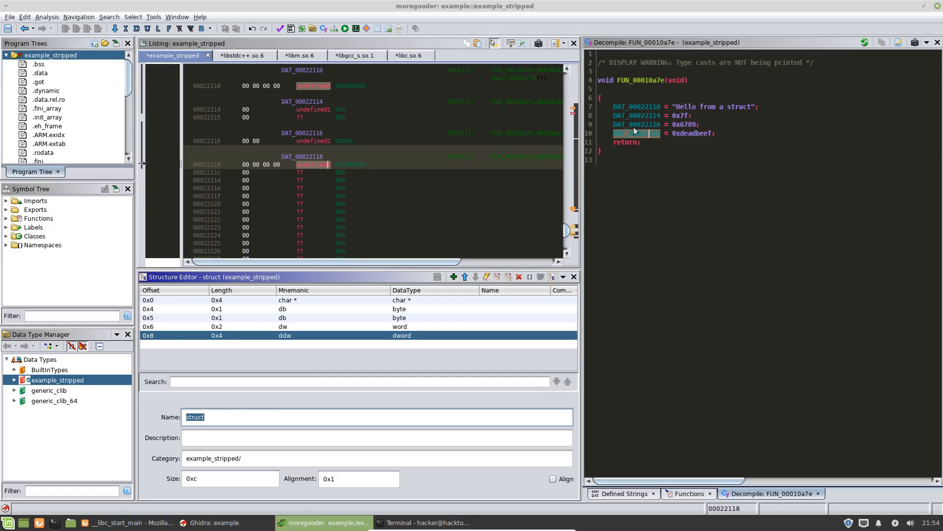
{"action": "left_click", "coordinate": [643, 108]}
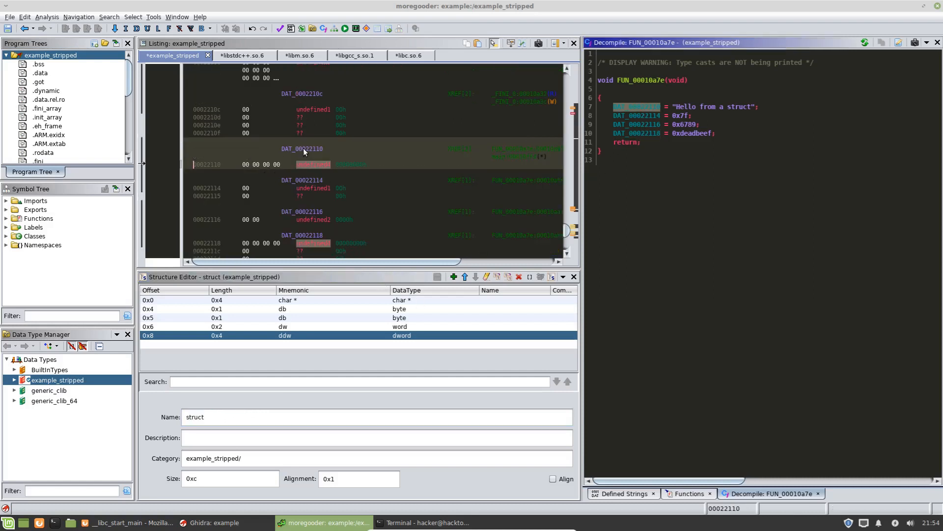
{"action": "right_click", "coordinate": [303, 148]}
{"action": "key", "text": "Escape"}
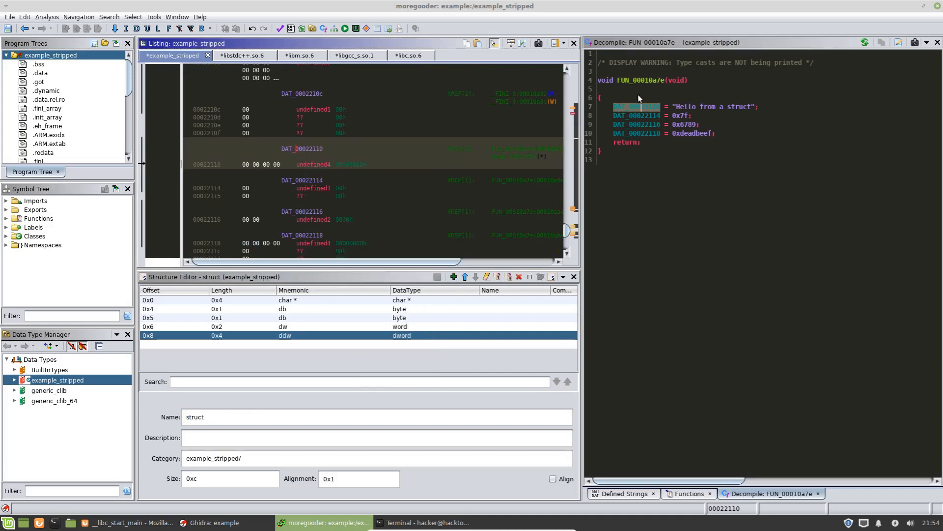
Step: Apply the struct data type to DAT_00022110 via the data type chooser
{"action": "double_click", "coordinate": [640, 106]}
{"action": "right_click", "coordinate": [316, 154]}
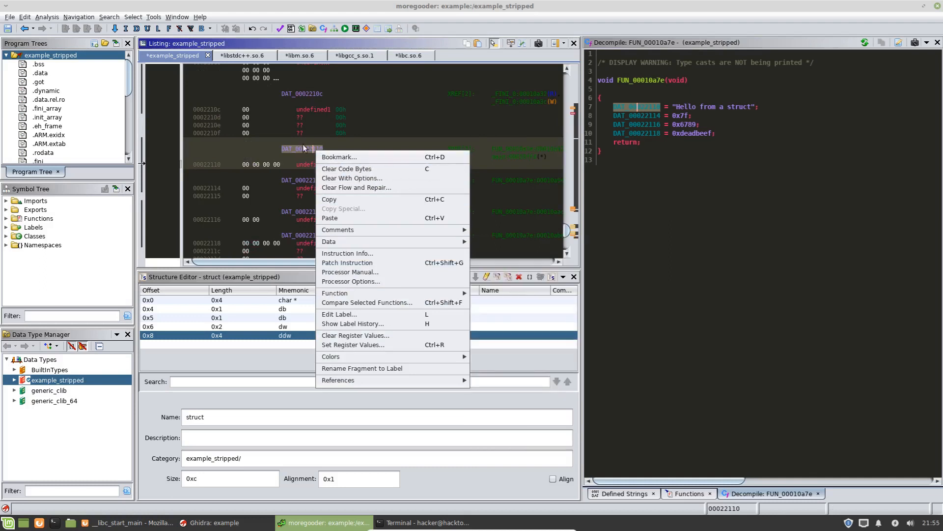
{"action": "key", "text": "Escape"}
{"action": "key", "text": "t"}
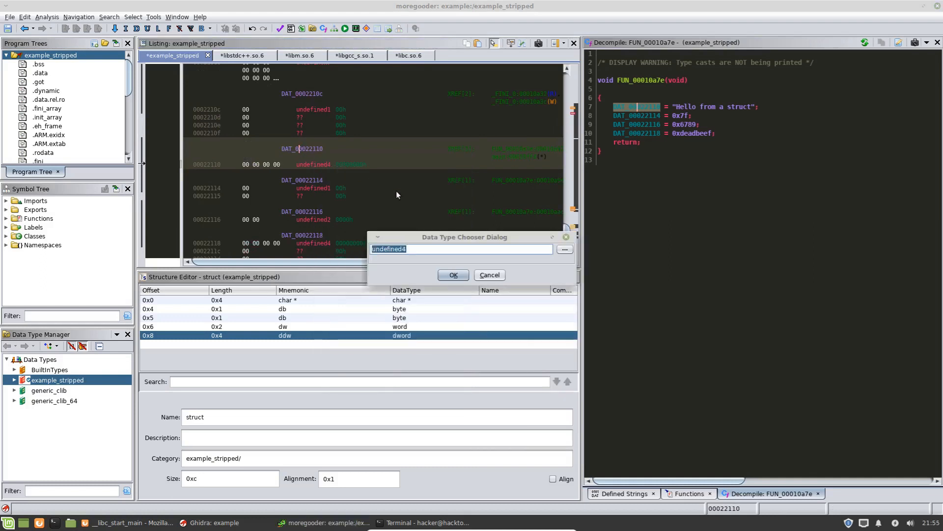
{"action": "type", "text": "struct"}
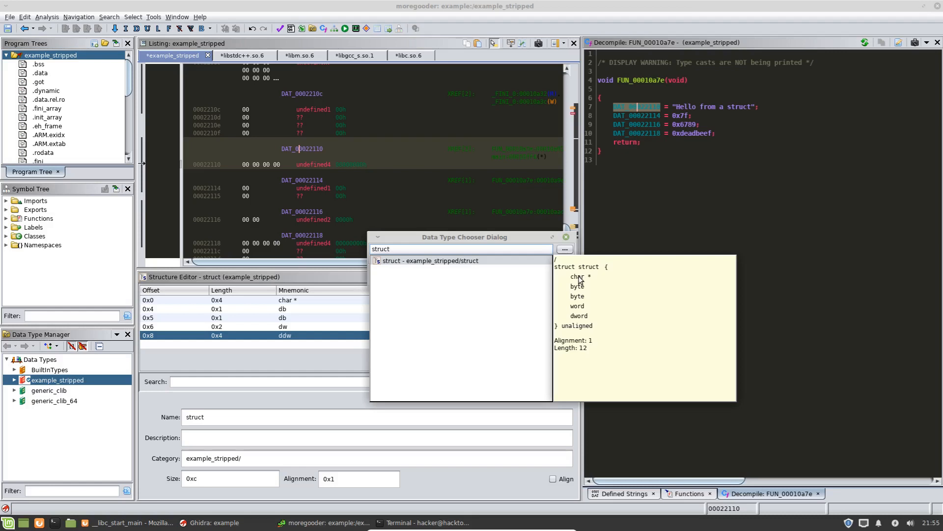
{"action": "key", "text": "Return"}
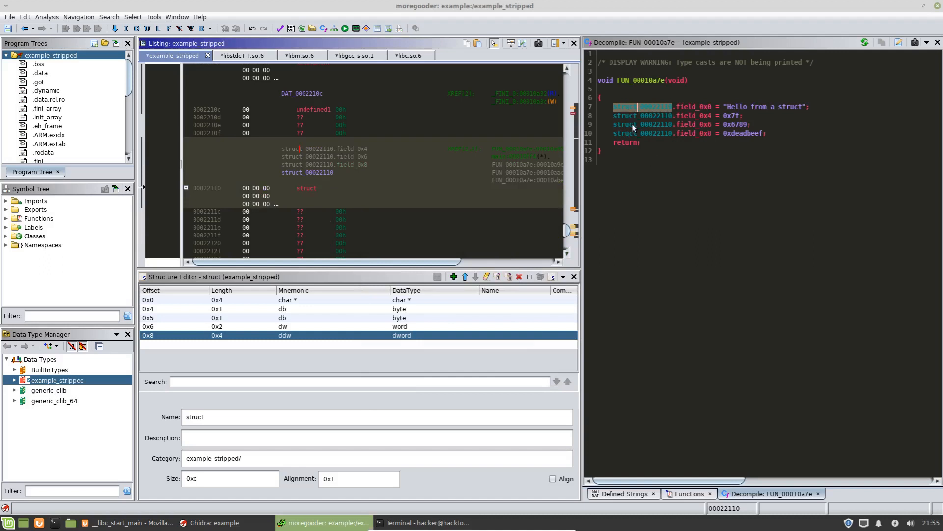
Step: Expand struct_00022110 in the listing and select its dword member at 00022118
{"action": "left_click", "coordinate": [185, 187]}
{"action": "scroll", "coordinate": [224, 189], "scroll_direction": "down", "scroll_amount": 2}
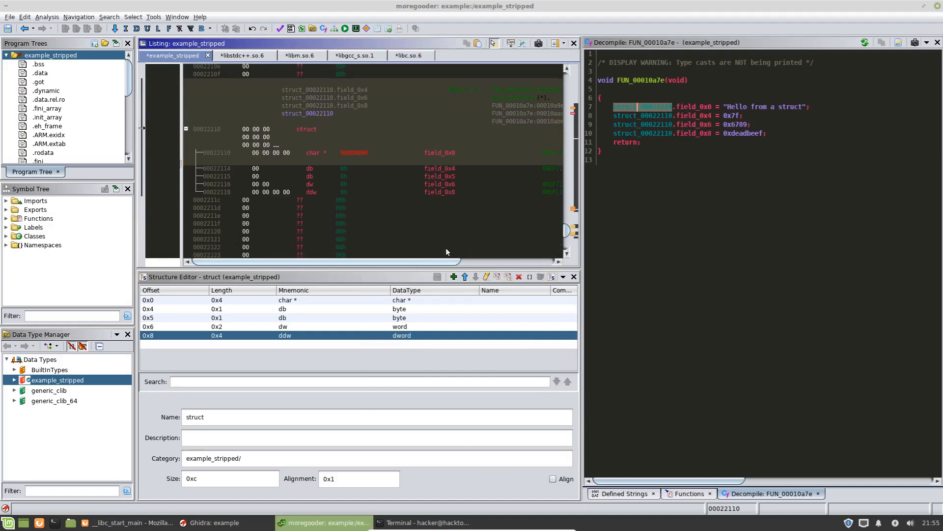
{"action": "left_click", "coordinate": [660, 120]}
{"action": "double_click", "coordinate": [659, 119]}
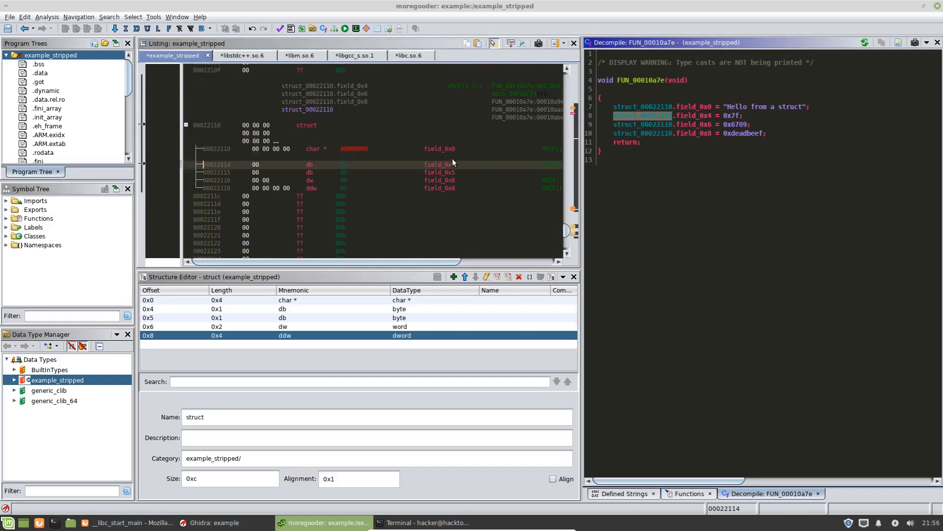
{"action": "left_click_drag", "start_coordinate": [434, 263], "coordinate": [518, 264]}
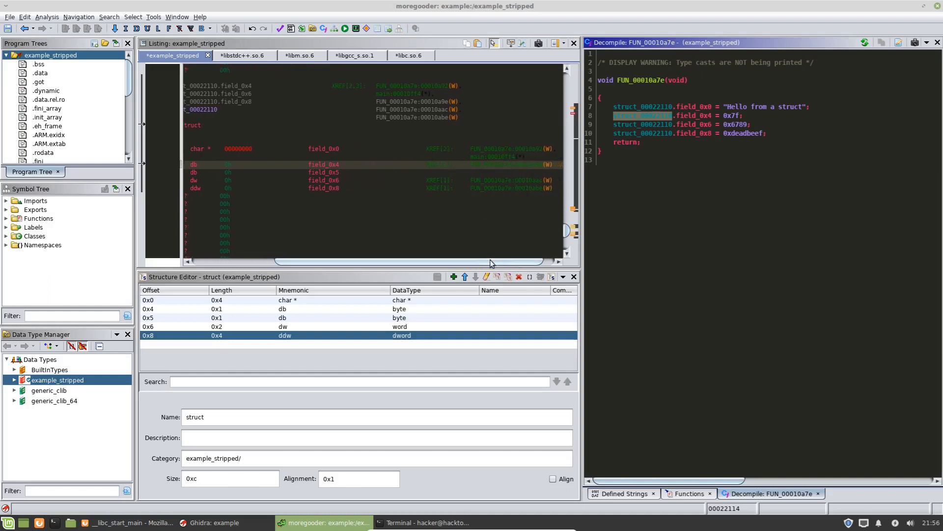
{"action": "left_click_drag", "start_coordinate": [487, 263], "coordinate": [407, 266]}
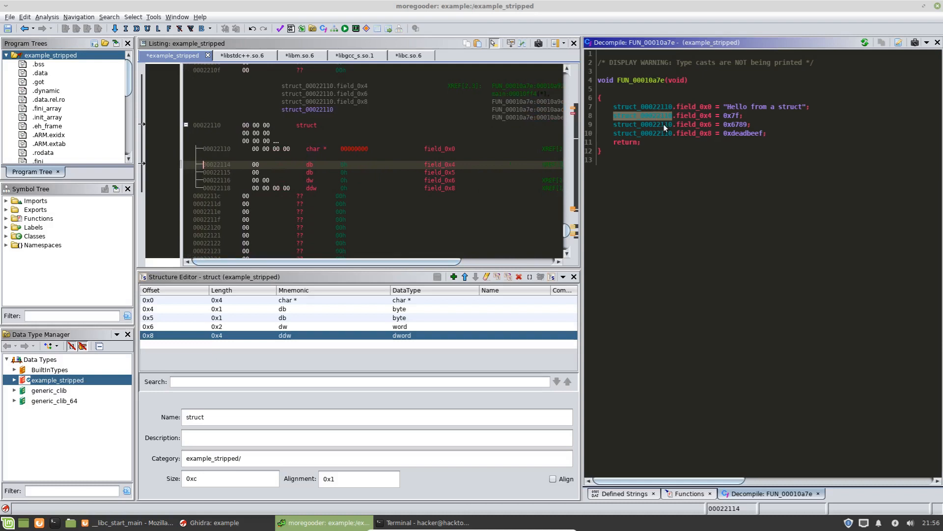
{"action": "mouse_move", "coordinate": [456, 262]}
{"action": "left_mouse_down"}
{"action": "mouse_move", "coordinate": [509, 262]}
{"action": "mouse_move", "coordinate": [427, 262]}
{"action": "left_mouse_up"}
{"action": "left_click", "coordinate": [309, 187]}
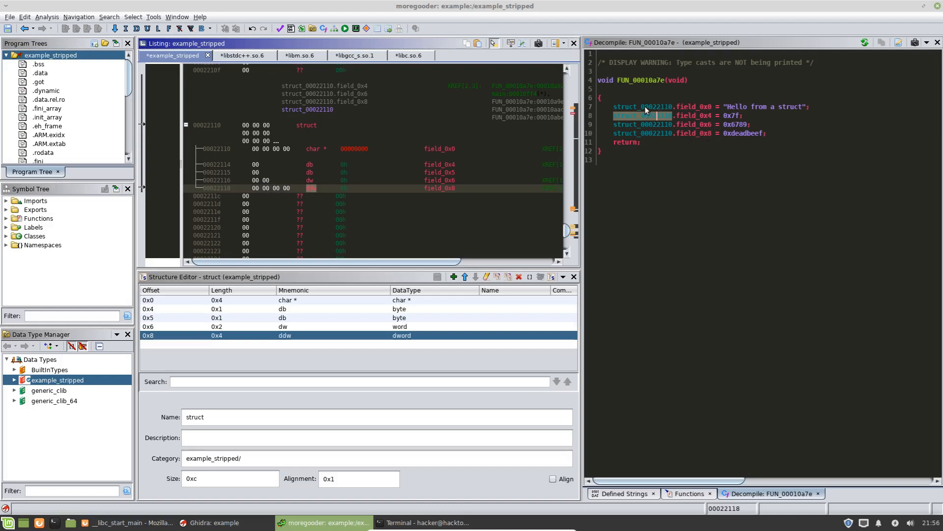
Step: Replace the structure name 'struct' with 'globalStruct' and move to the field names
{"action": "double_click", "coordinate": [210, 416]}
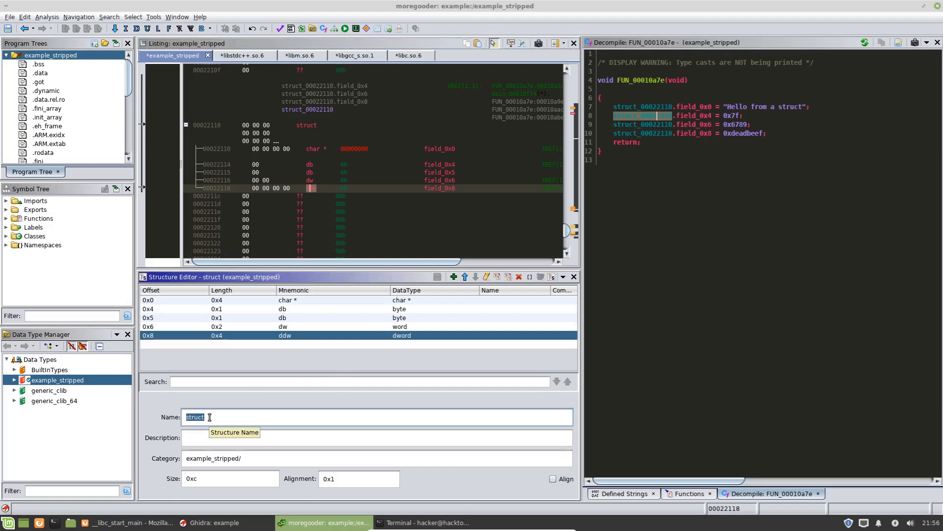
{"action": "type", "text": "glo"}
{"action": "key", "text": "BackSpace"}
{"action": "key", "text": "BackSpace"}
{"action": "type", "text": "lobalS"}
{"action": "type", "text": "truct"}
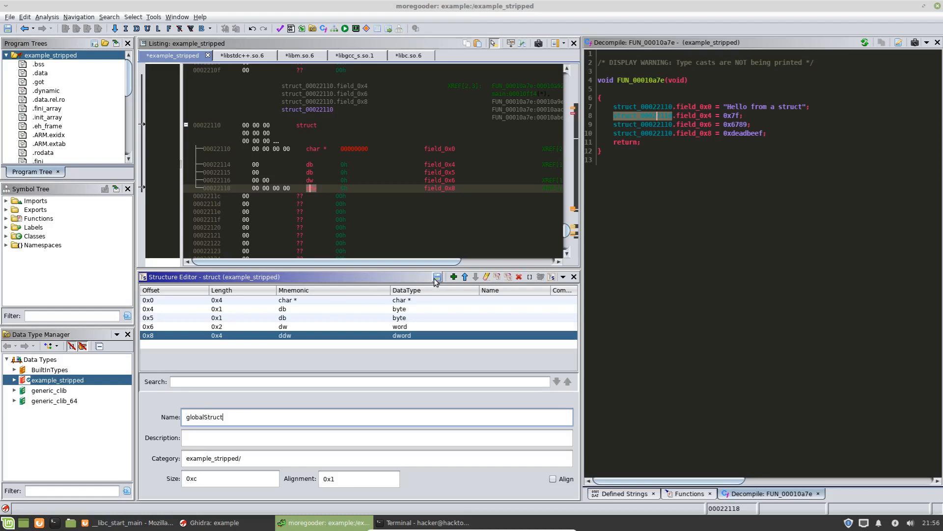
{"action": "left_click", "coordinate": [495, 300]}
{"action": "key", "text": "Down"}
{"action": "key", "text": "Down"}
{"action": "key", "text": "Down"}
{"action": "key", "text": "Down"}
Step: Name the fields at 0x0, 0x4 and 0x5 charP, byte and padding in the Structure Editor
{"action": "double_click", "coordinate": [501, 301]}
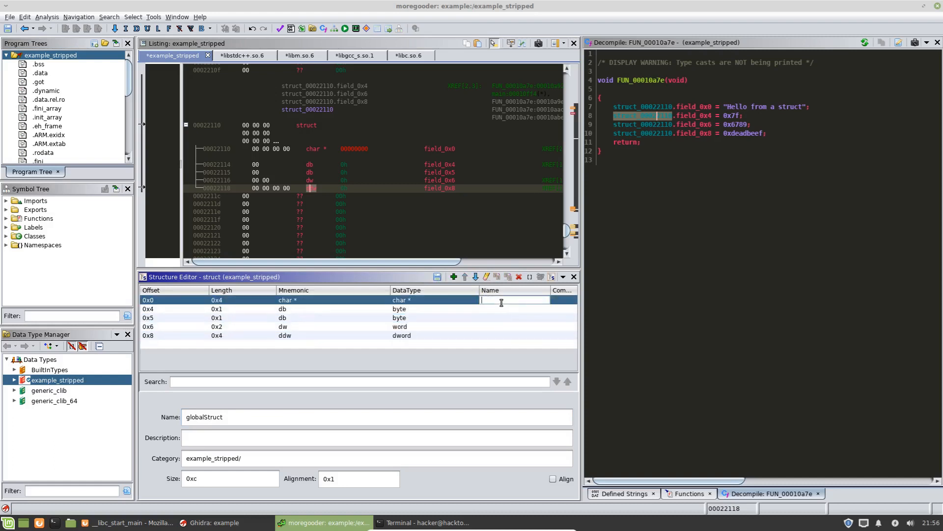
{"action": "type", "text": "charPt"}
{"action": "left_click", "coordinate": [501, 305]}
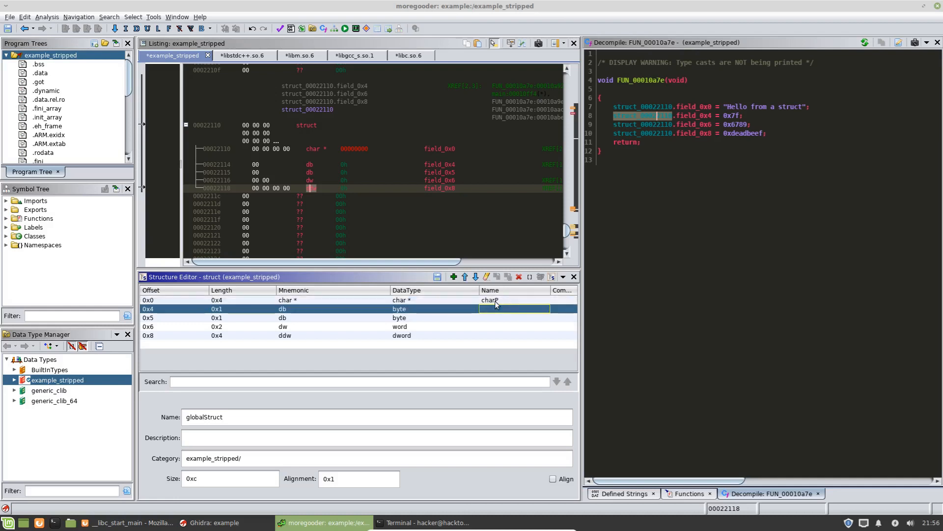
{"action": "left_click", "coordinate": [494, 310]}
{"action": "type", "text": "byte"}
{"action": "left_click", "coordinate": [487, 318]}
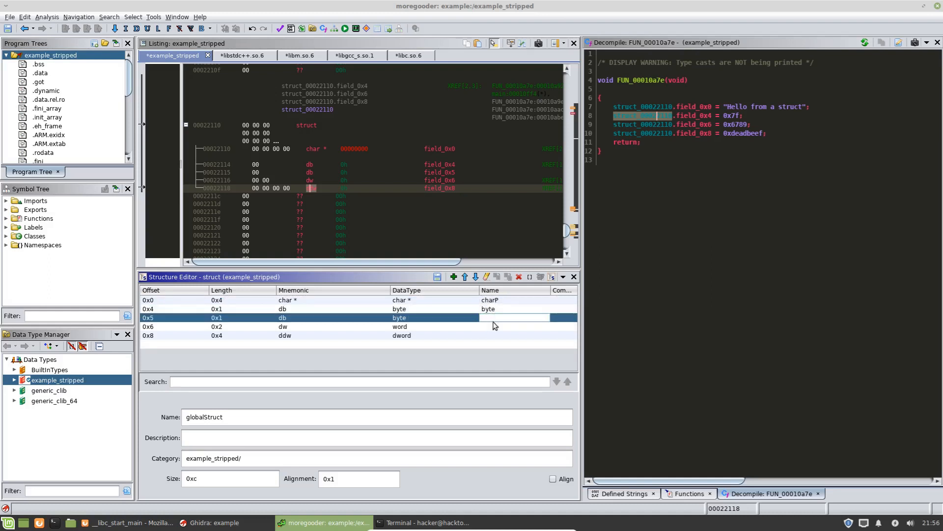
{"action": "type", "text": "padding"}
{"action": "key", "text": "Return"}
{"action": "left_click", "coordinate": [503, 318]}
Step: Name the 0x6 and 0x8 fields word and dword, apply the structure, and check charP in the decompiler
{"action": "double_click", "coordinate": [495, 328]}
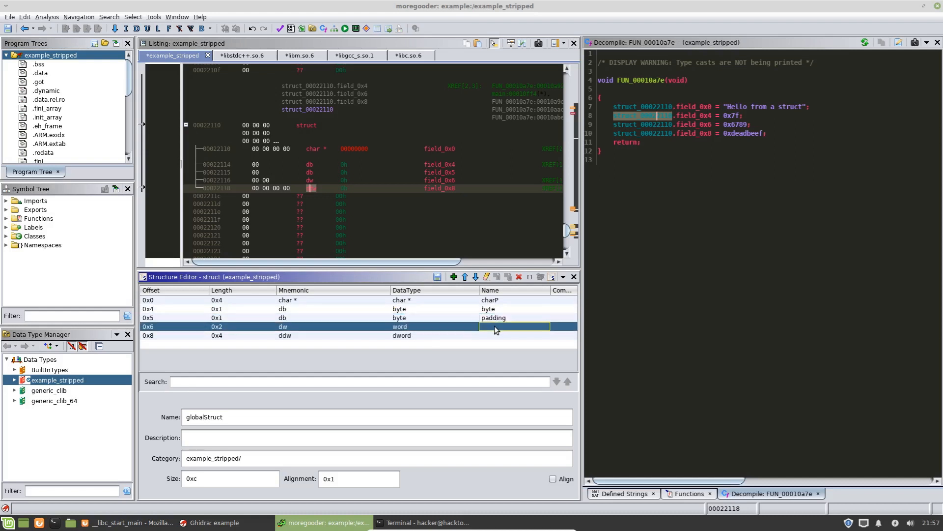
{"action": "double_click", "coordinate": [501, 318]}
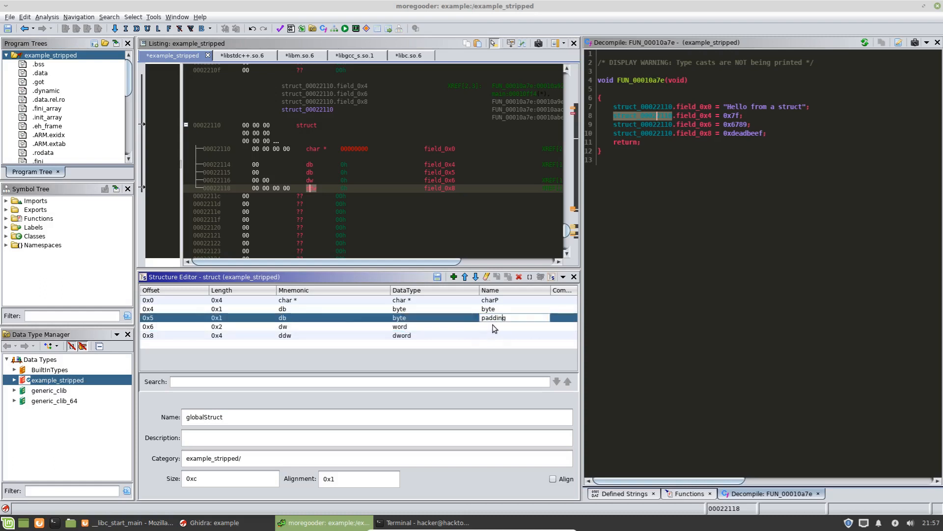
{"action": "double_click", "coordinate": [500, 329]}
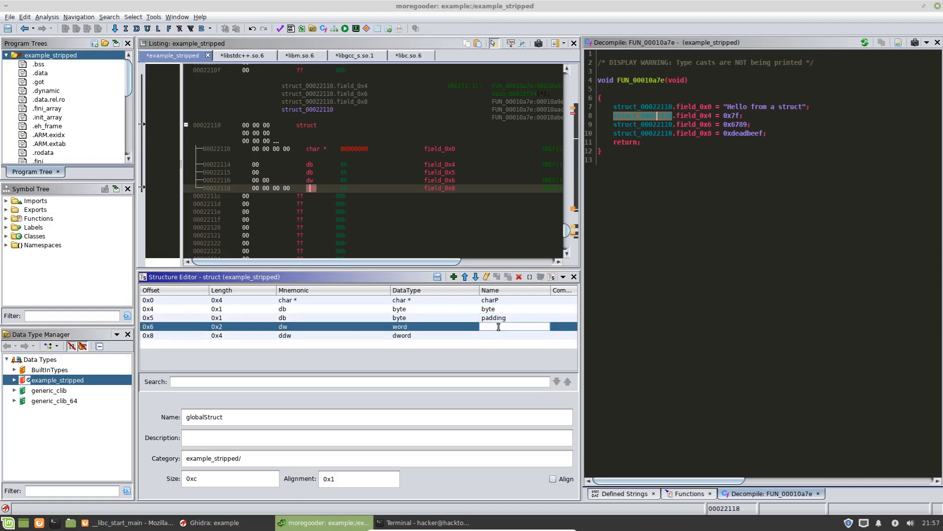
{"action": "type", "text": "word"}
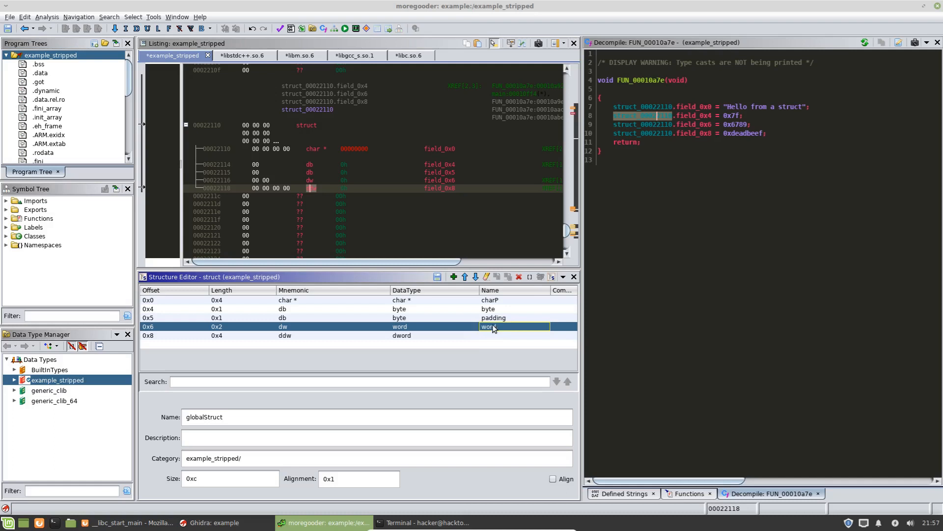
{"action": "double_click", "coordinate": [492, 337]}
{"action": "type", "text": "dword"}
{"action": "key", "text": "Return"}
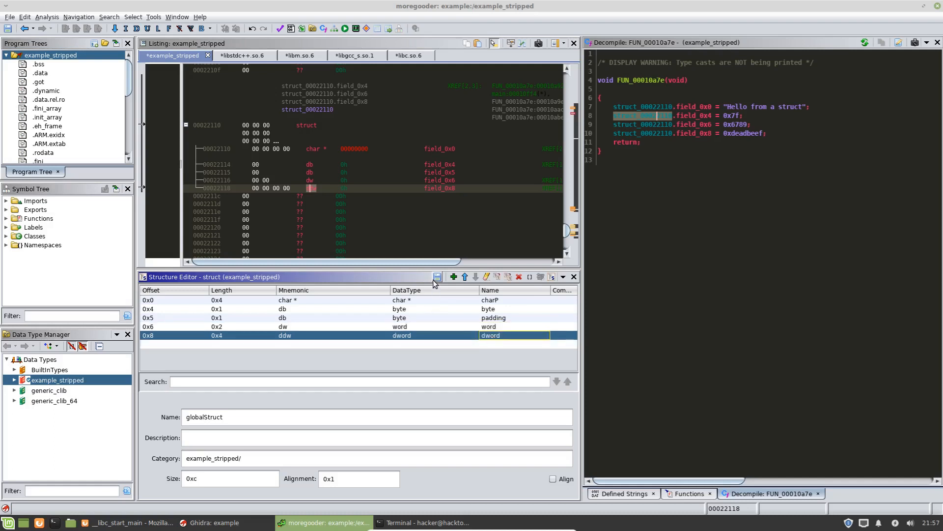
{"action": "left_click", "coordinate": [437, 277]}
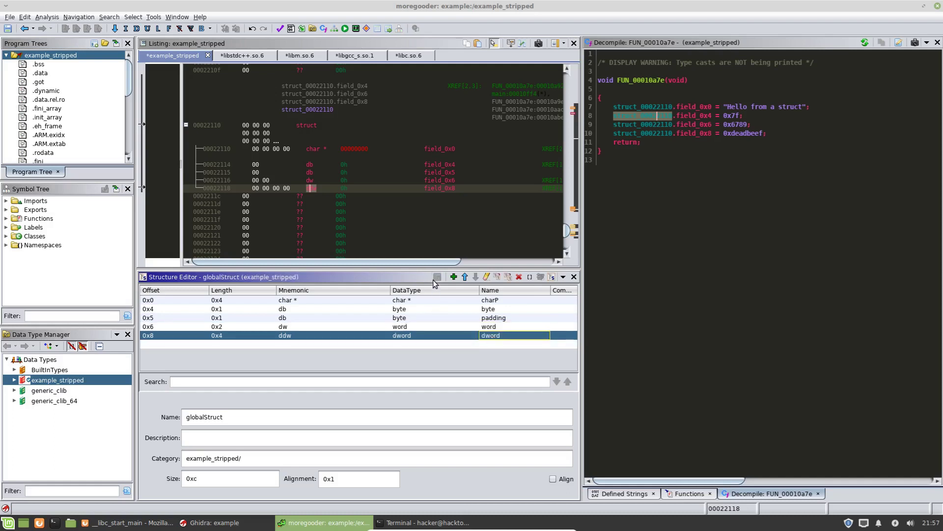
{"action": "left_click", "coordinate": [710, 107]}
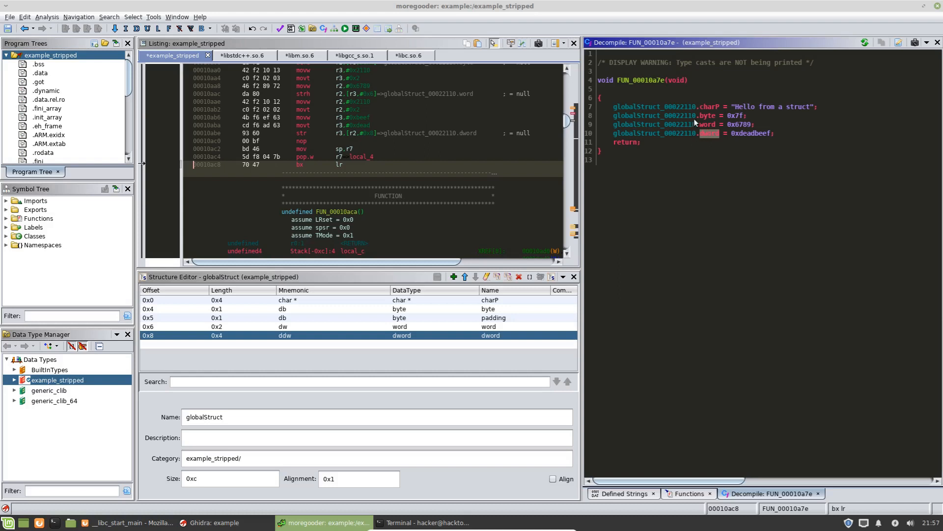
Step: Clear the byte, padding and word fields of globalStruct back to undefined bytes
{"action": "left_click", "coordinate": [636, 225]}
{"action": "left_click", "coordinate": [402, 313]}
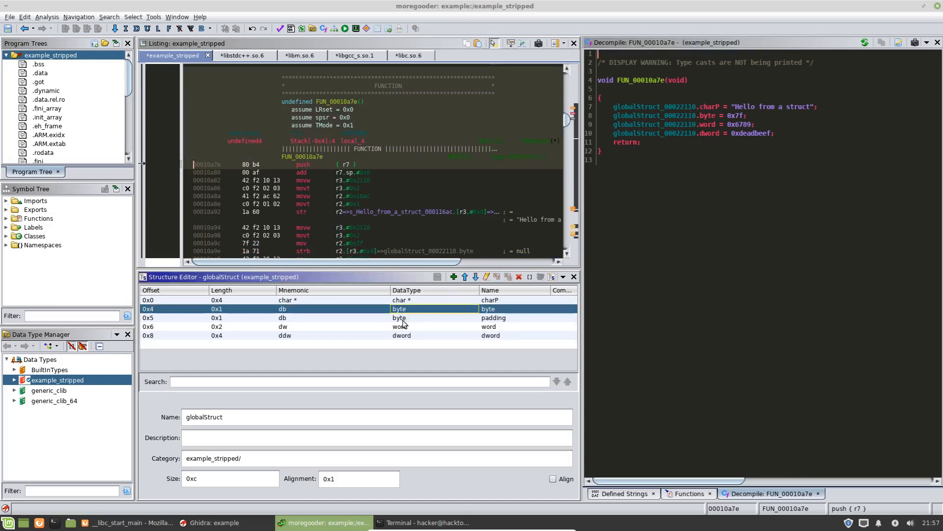
{"action": "left_click", "coordinate": [404, 327]}
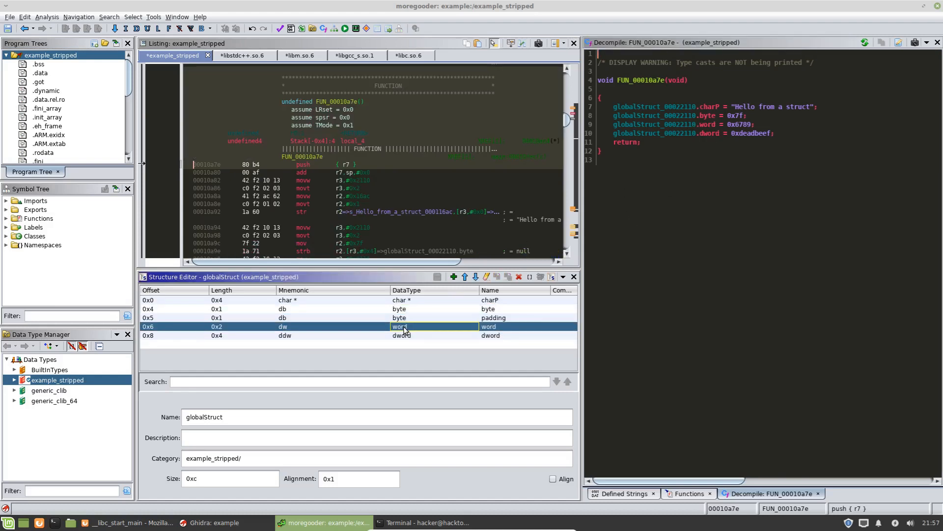
{"action": "key", "text": "c"}
{"action": "left_click", "coordinate": [405, 318]}
{"action": "key", "text": "c"}
{"action": "key", "text": "c"}
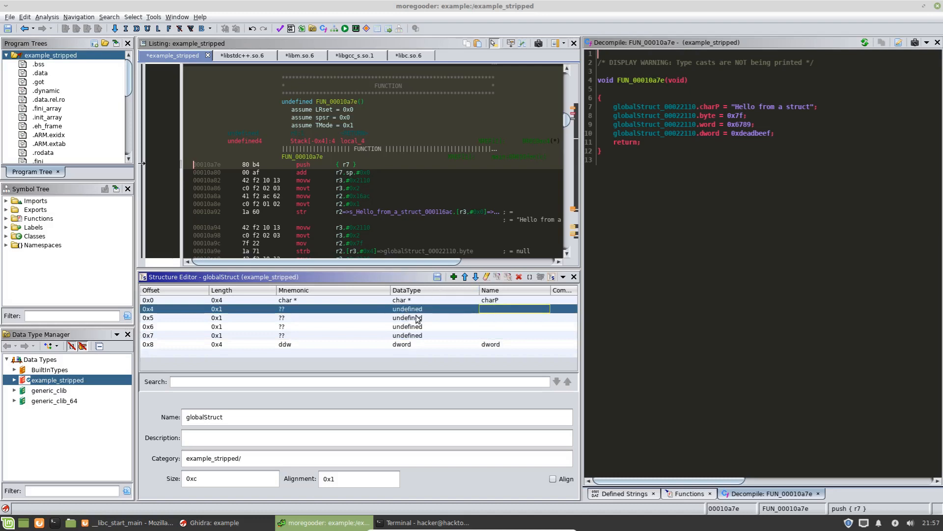
Step: Make offset 0x4 an unnamed dword field and apply the reworked structure
{"action": "key", "text": "w"}
{"action": "key", "text": "d"}
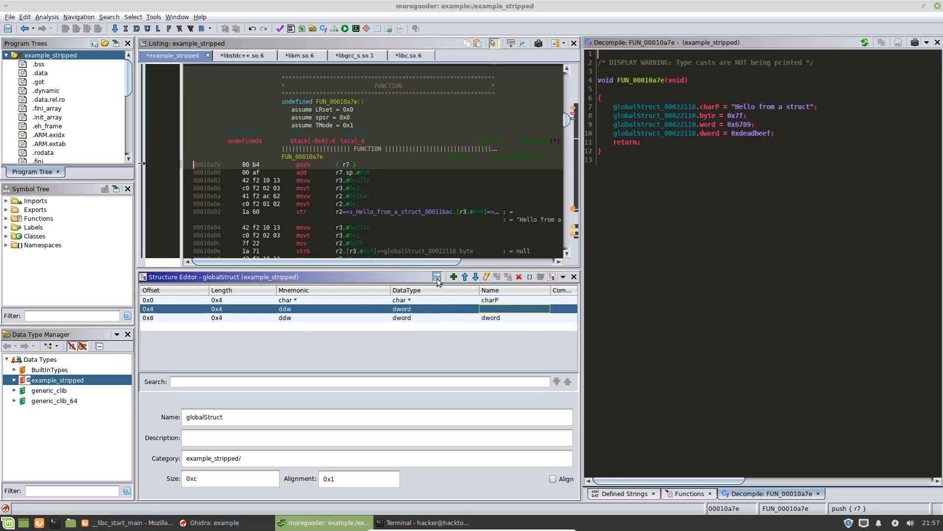
{"action": "left_click", "coordinate": [437, 277]}
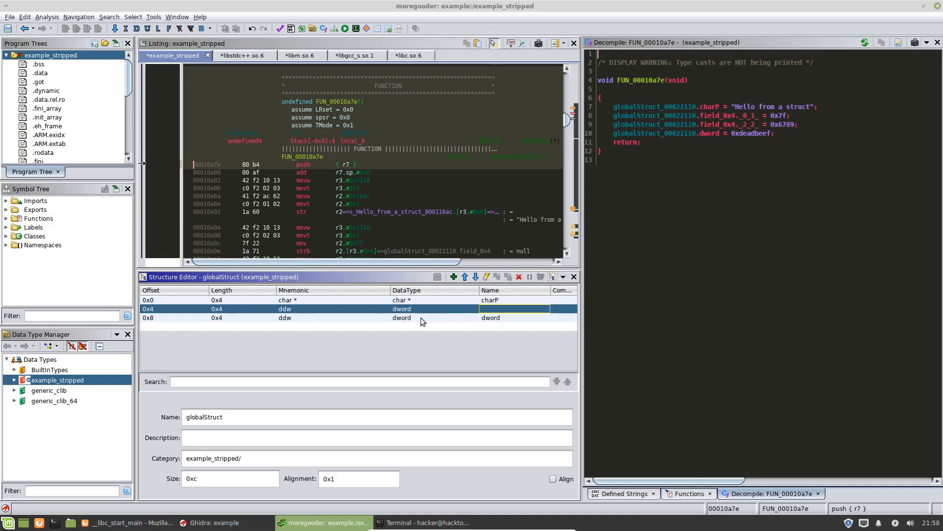
{"action": "double_click", "coordinate": [484, 310]}
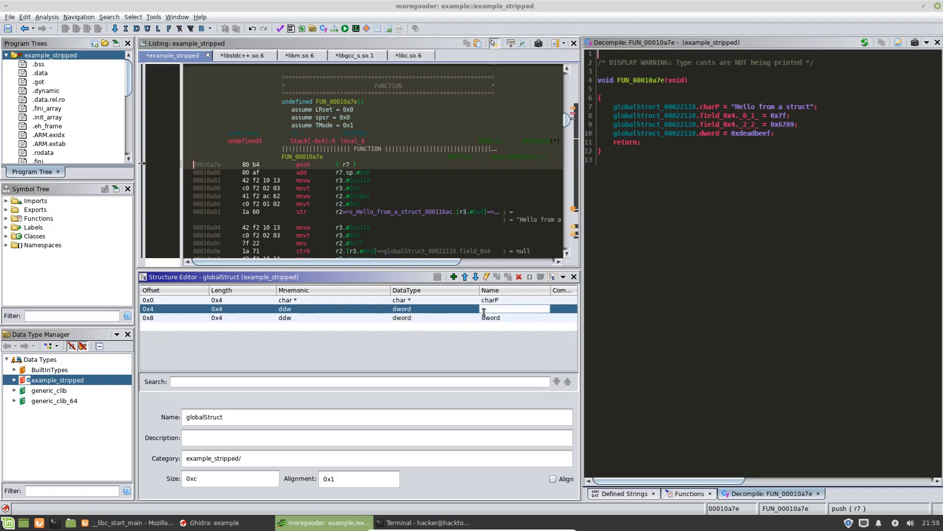
{"action": "type", "text": "dword"}
{"action": "double_click", "coordinate": [486, 310]}
{"action": "type", "text": "junk"}
{"action": "key", "text": "Return"}
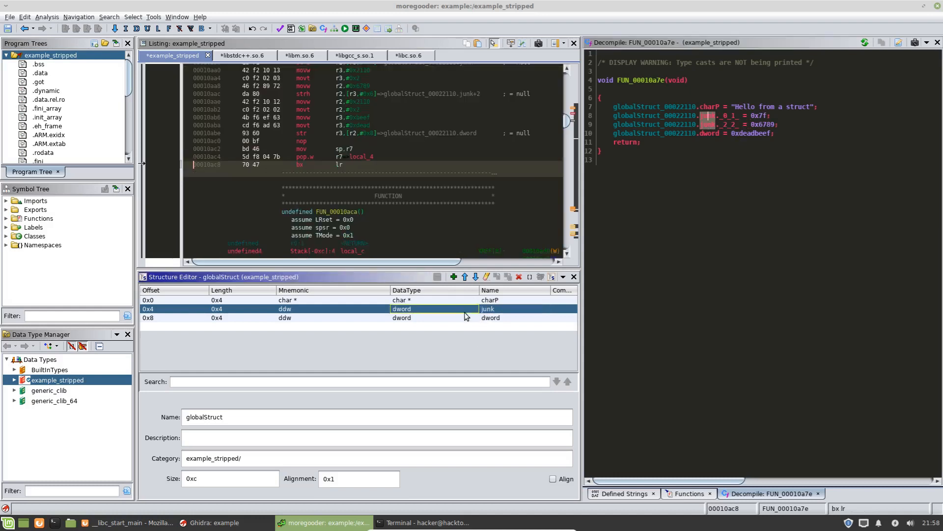
{"action": "left_click", "coordinate": [707, 133]}
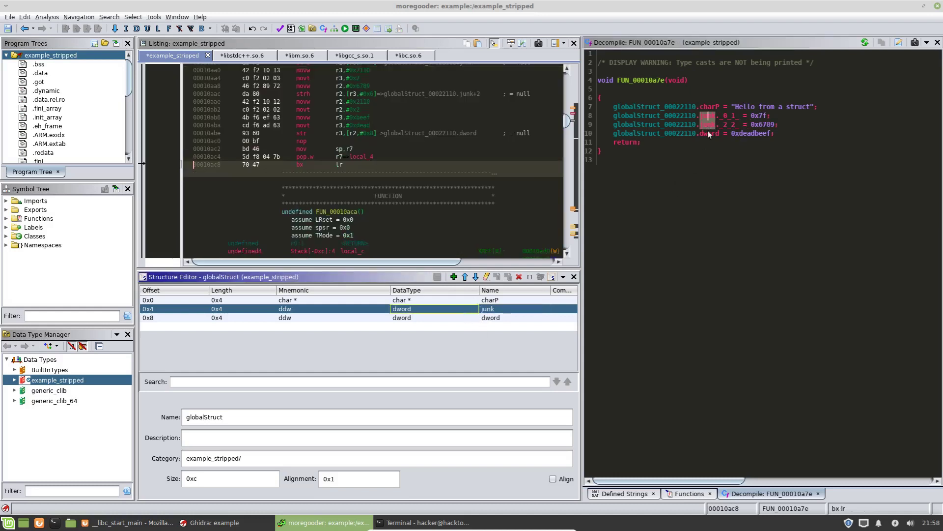
{"action": "left_click", "coordinate": [489, 309]}
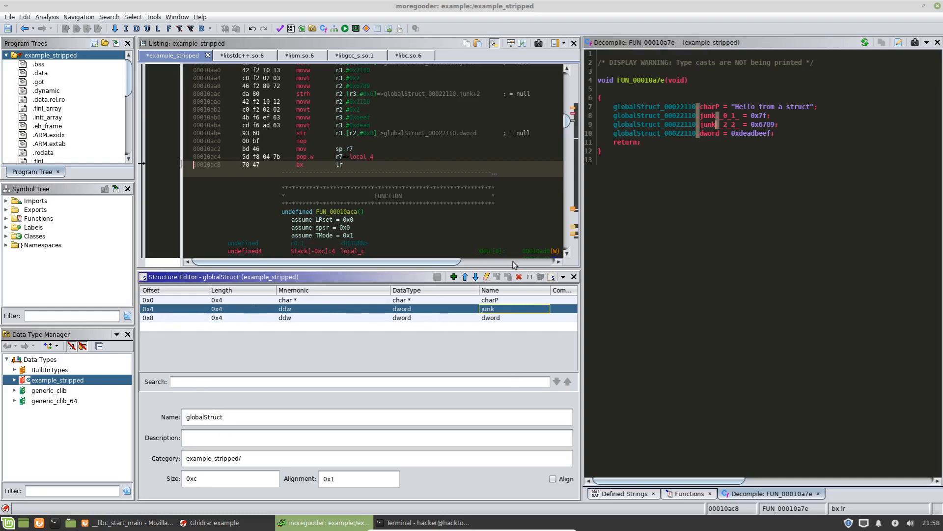
{"action": "left_click", "coordinate": [734, 119]}
{"action": "left_click", "coordinate": [732, 125]}
{"action": "left_click", "coordinate": [732, 120]}
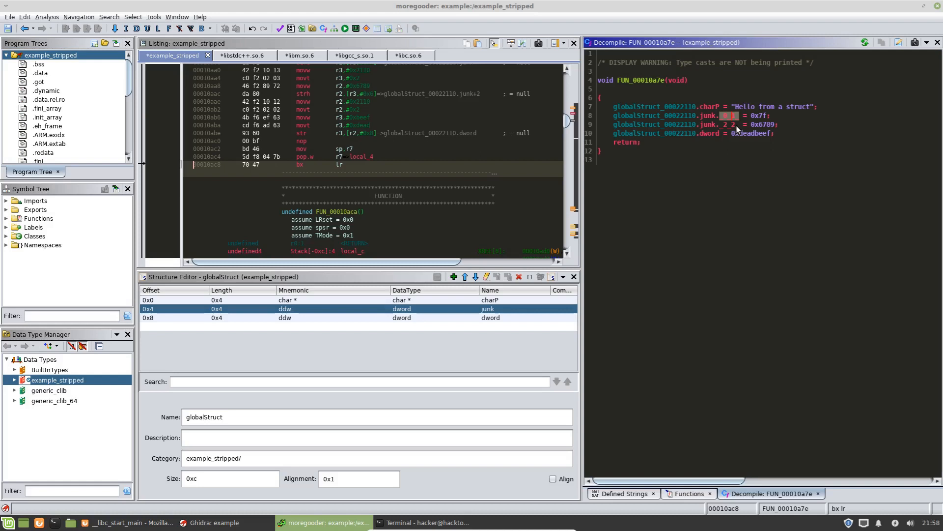
{"action": "left_click", "coordinate": [728, 118]}
Step: Clear the junk dword and redefine 0x4 and 0x5 as bytes and 0x6 as a word
{"action": "left_click", "coordinate": [419, 311]}
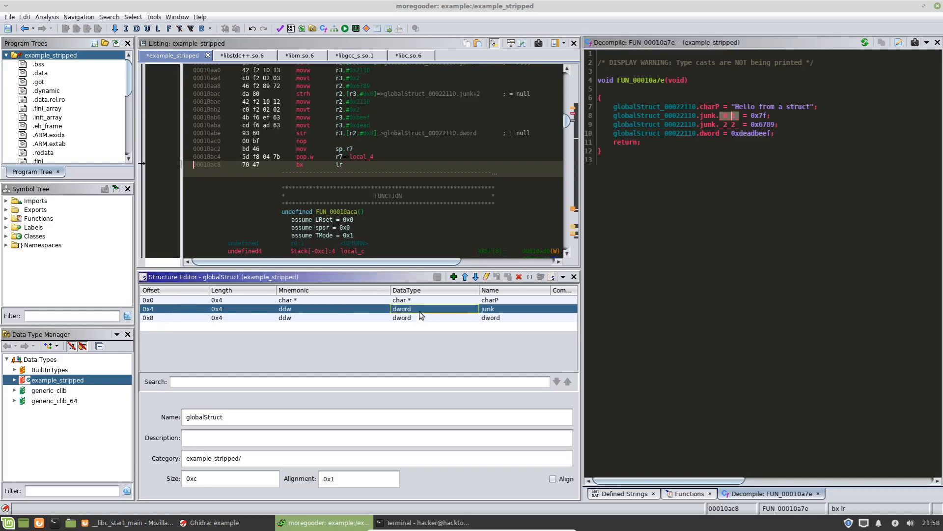
{"action": "key", "text": "c"}
{"action": "key", "text": "b"}
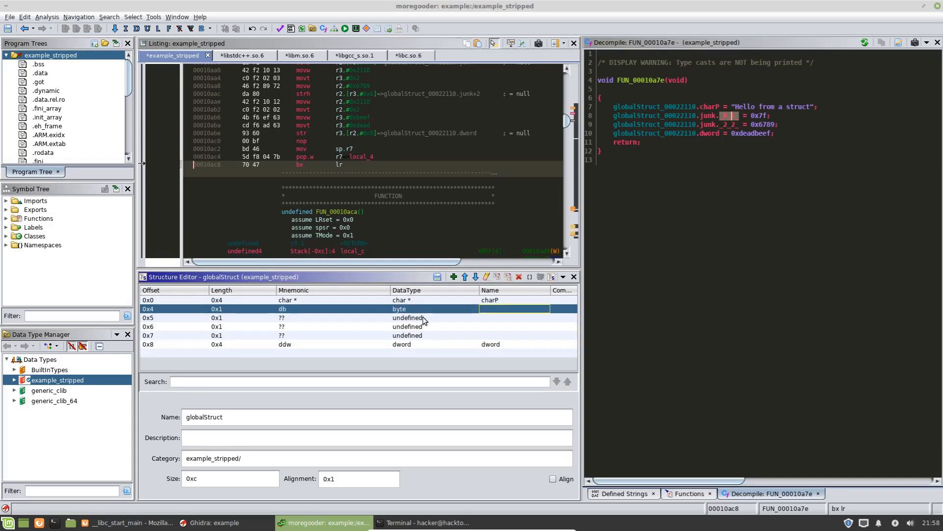
{"action": "left_click", "coordinate": [423, 318]}
{"action": "key", "text": "b"}
{"action": "left_click", "coordinate": [423, 328]}
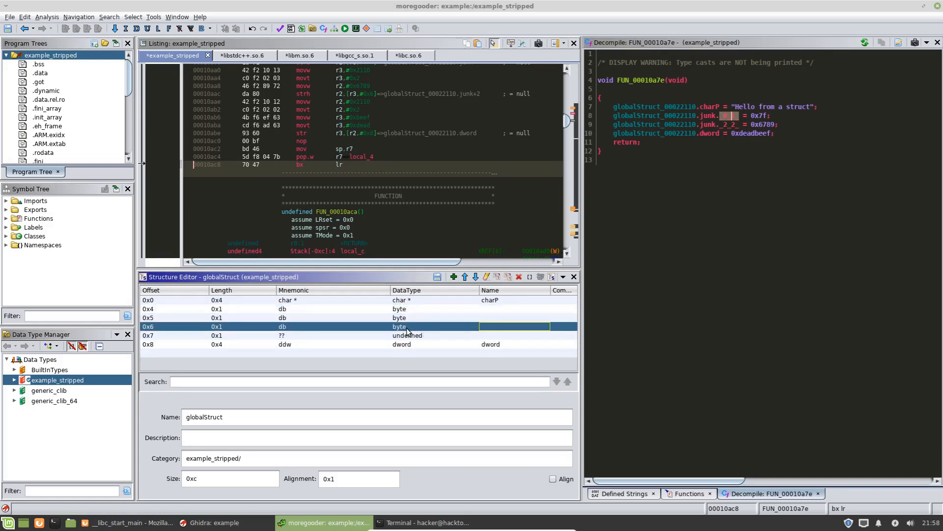
{"action": "key", "text": "w"}
Step: Name the 0x4 and 0x6 fields byte and word, apply, and check the 0x6789 assignment in the decompiler
{"action": "double_click", "coordinate": [483, 309]}
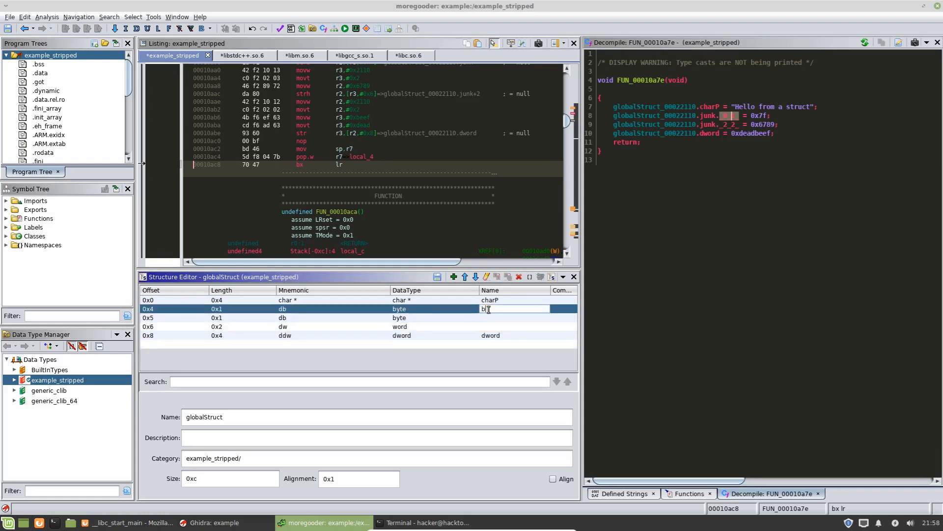
{"action": "type", "text": "byte"}
{"action": "double_click", "coordinate": [492, 326]}
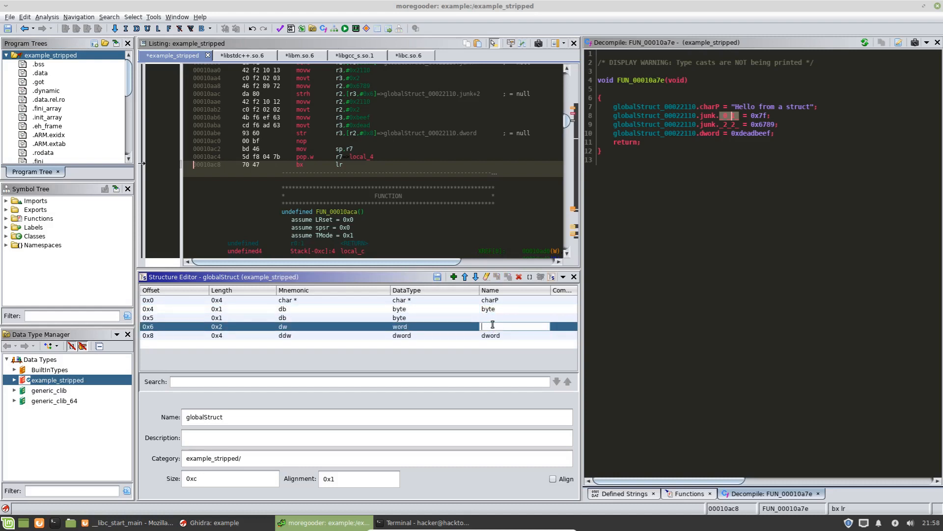
{"action": "type", "text": "word"}
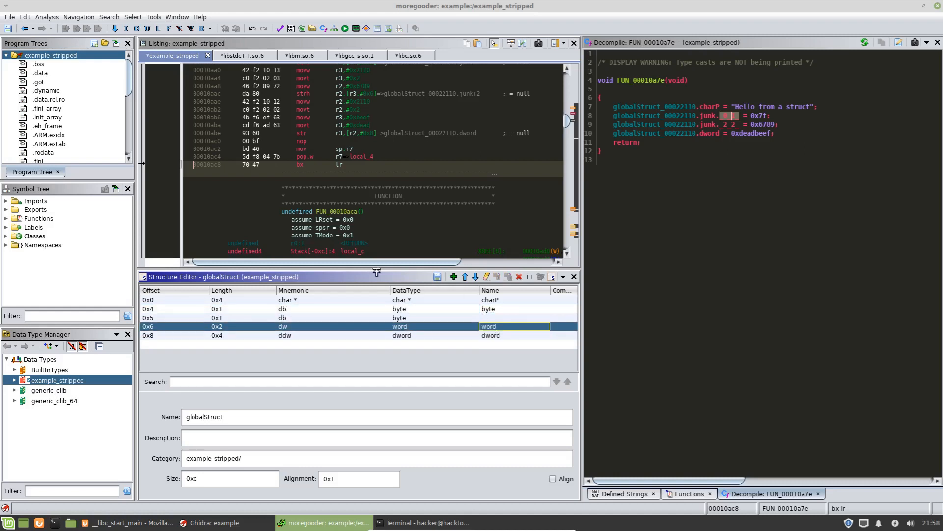
{"action": "left_click", "coordinate": [437, 277]}
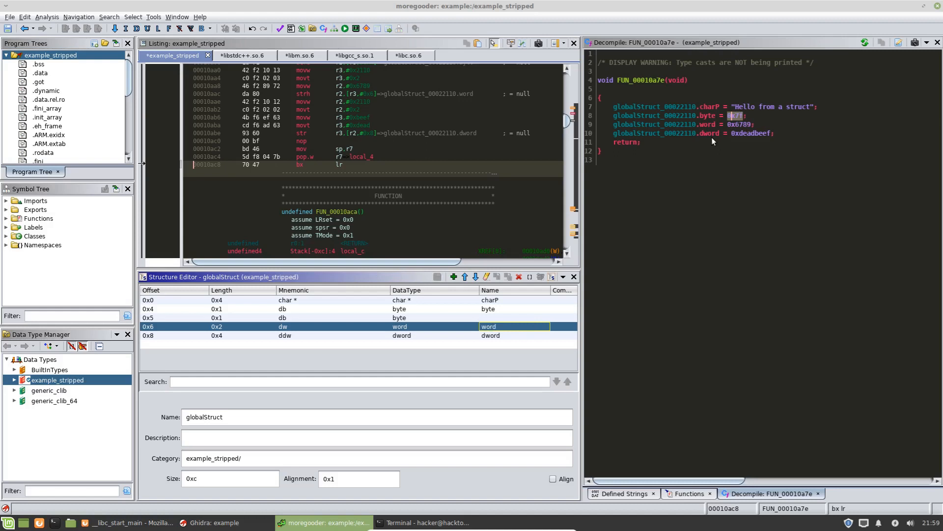
{"action": "left_click", "coordinate": [751, 130]}
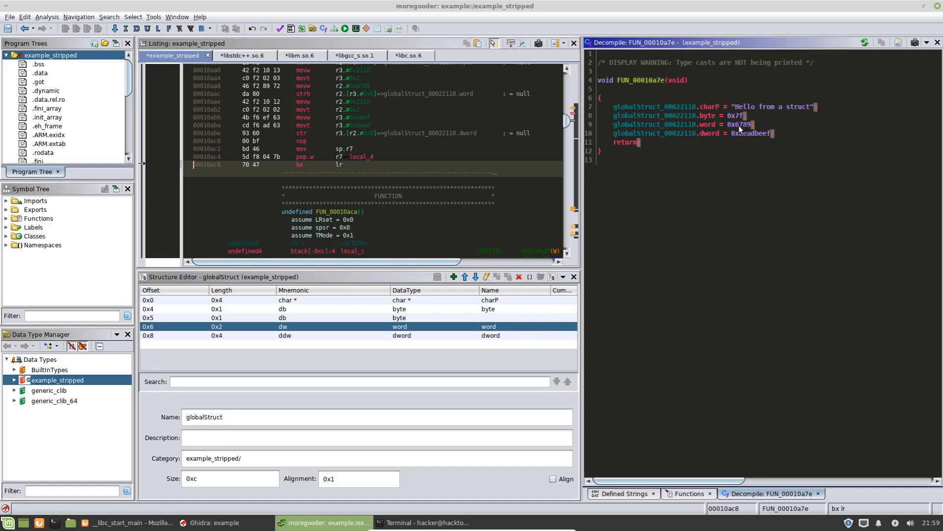
{"action": "left_click", "coordinate": [739, 125]}
Step: Delete globalStruct's dword field, apply it, and inspect the now-unlinked _DAT_00022118 global
{"action": "left_click", "coordinate": [408, 335]}
{"action": "left_click", "coordinate": [519, 277]}
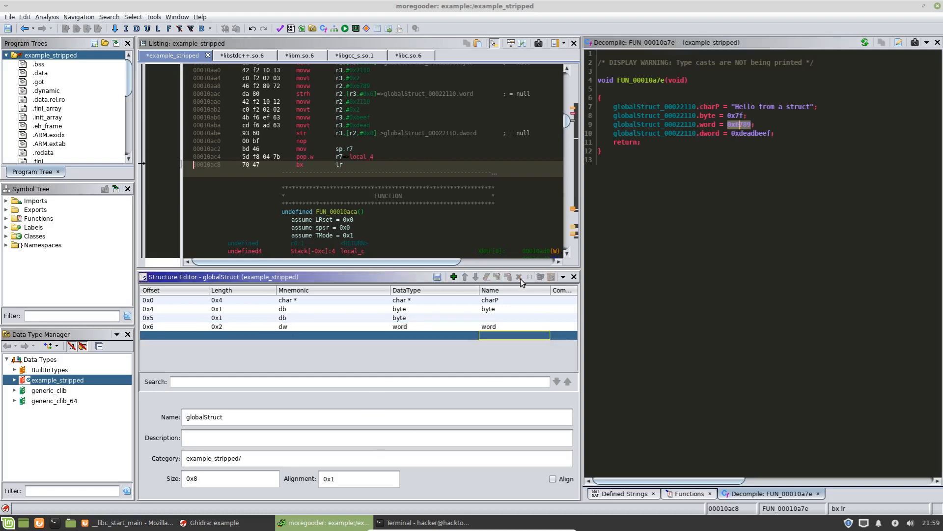
{"action": "left_click", "coordinate": [437, 276]}
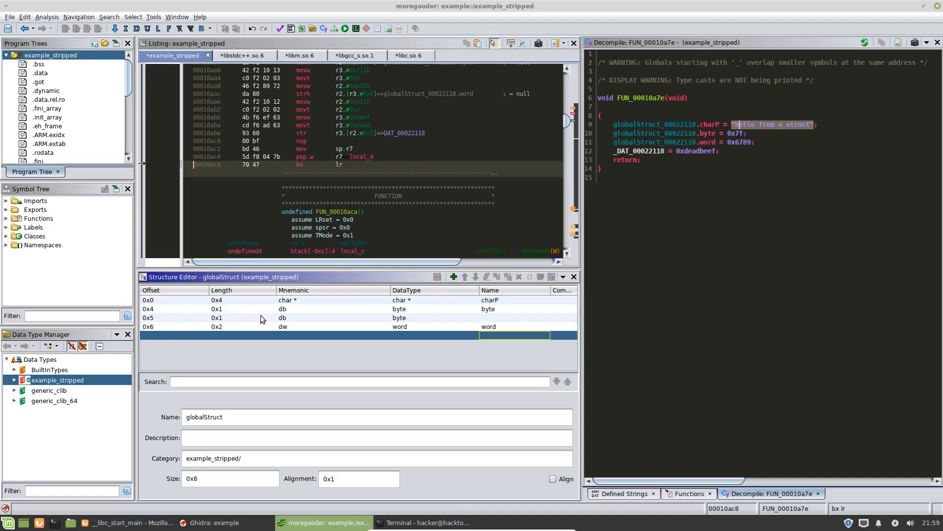
{"action": "left_click", "coordinate": [652, 151]}
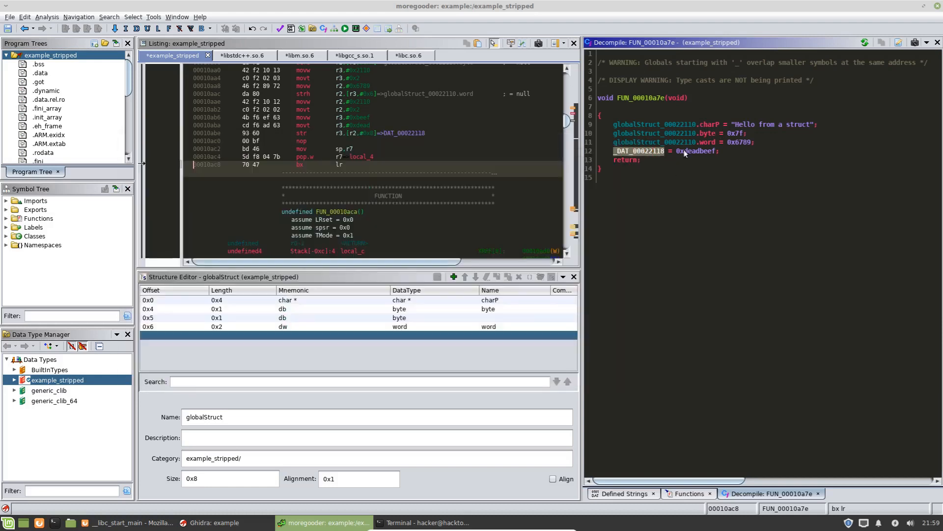
Step: Add a dword field named dword at offset 0x8 and apply so 0xdeadbeef goes to .dword
{"action": "left_click", "coordinate": [408, 338]}
{"action": "type", "text": "word"}
{"action": "key", "text": "Return"}
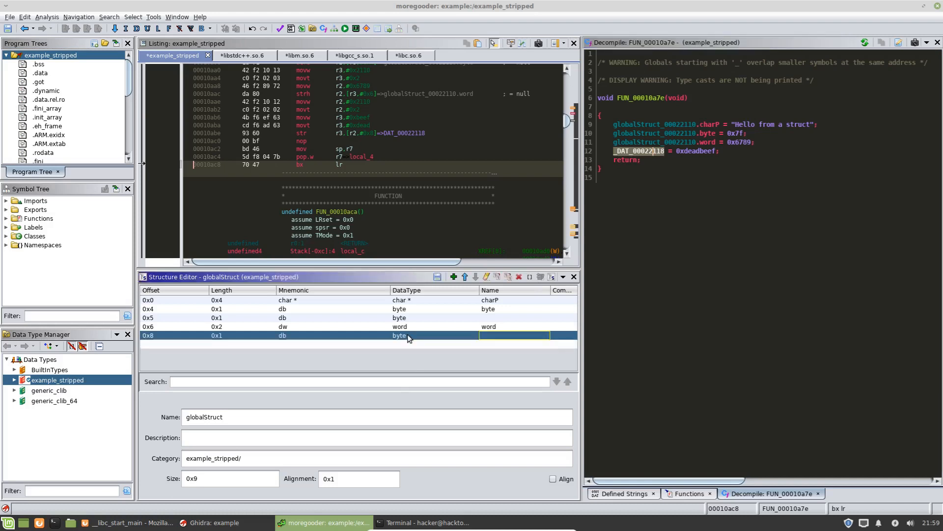
{"action": "double_click", "coordinate": [487, 335]}
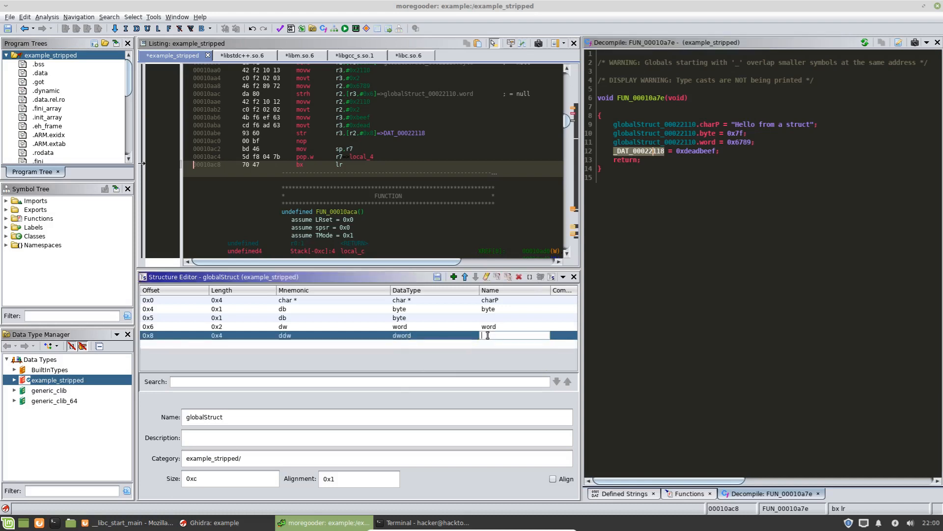
{"action": "type", "text": "dword"}
{"action": "key", "text": "Return"}
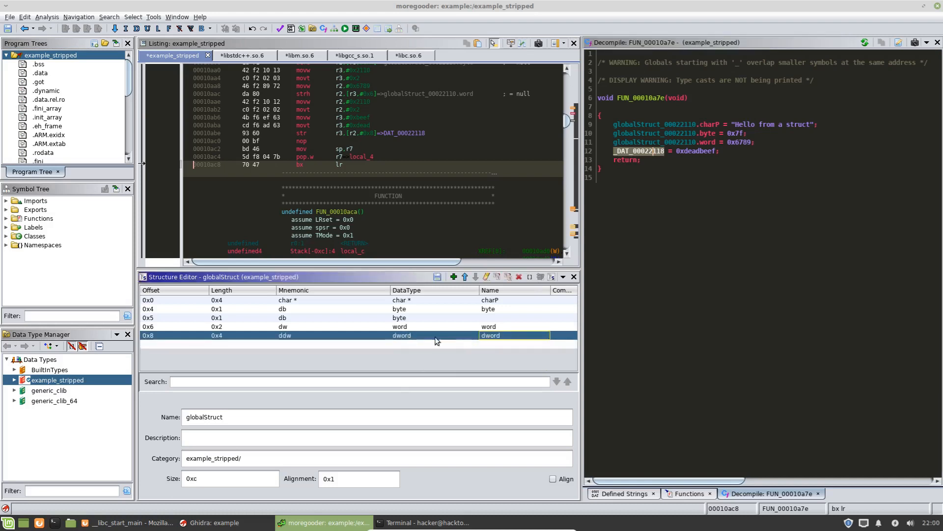
{"action": "left_click", "coordinate": [751, 172]}
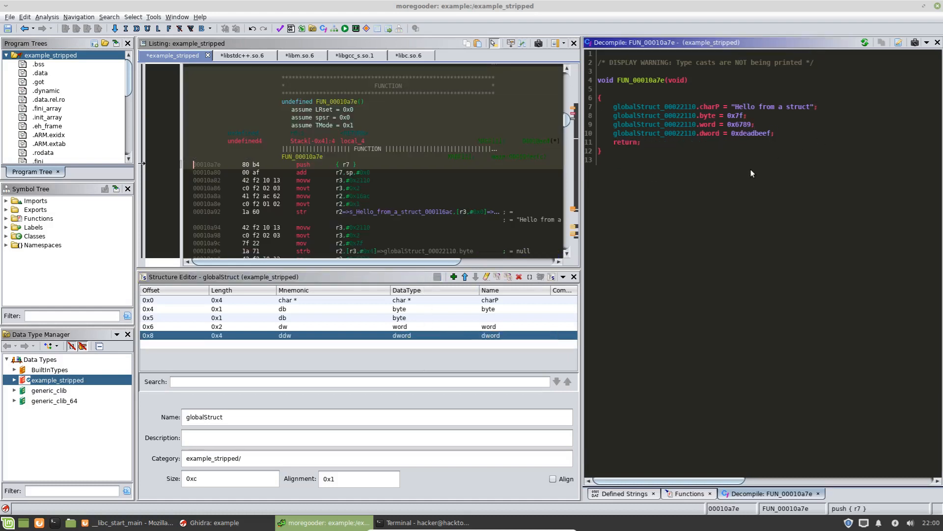
Step: Rename the global globalStruct_00022110 to globalStruct by dropping the address suffix
{"action": "left_click", "coordinate": [679, 137]}
{"action": "left_click", "coordinate": [679, 137]}
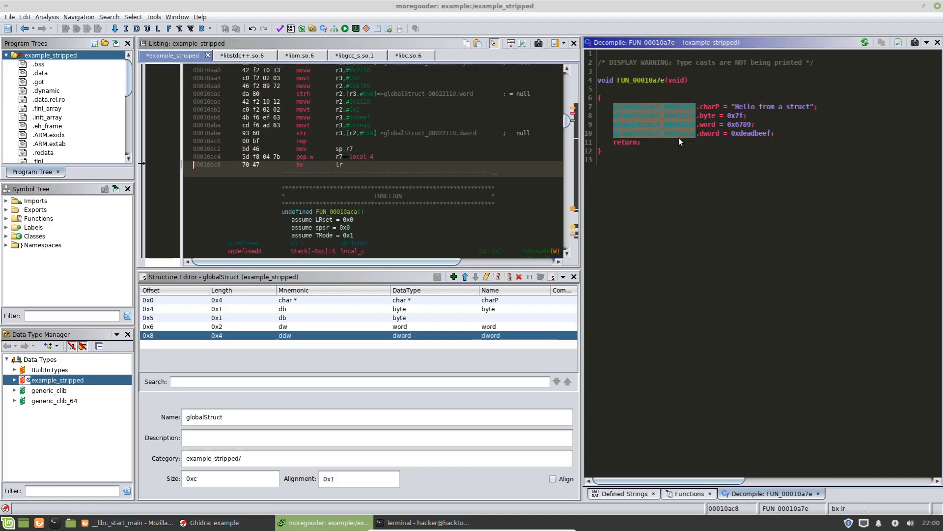
{"action": "key", "text": "l"}
{"action": "key", "text": "End"}
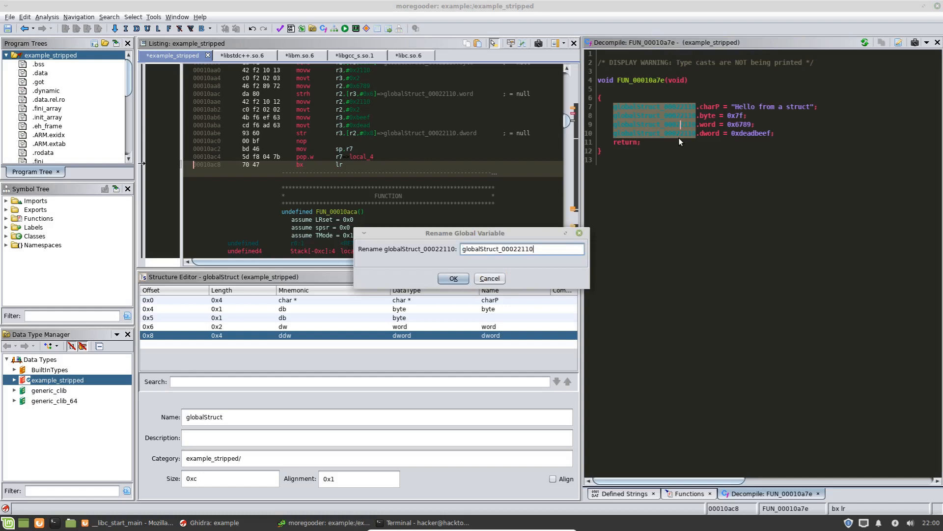
{"action": "key", "text": "BackSpace"}
{"action": "key", "text": "BackSpace"}
{"action": "key", "text": "BackSpace"}
{"action": "key", "text": "BackSpace"}
{"action": "key", "text": "BackSpace"}
{"action": "key", "text": "BackSpace"}
{"action": "key", "text": "BackSpace"}
{"action": "key", "text": "BackSpace"}
{"action": "key", "text": "BackSpace"}
{"action": "key", "text": "Return"}
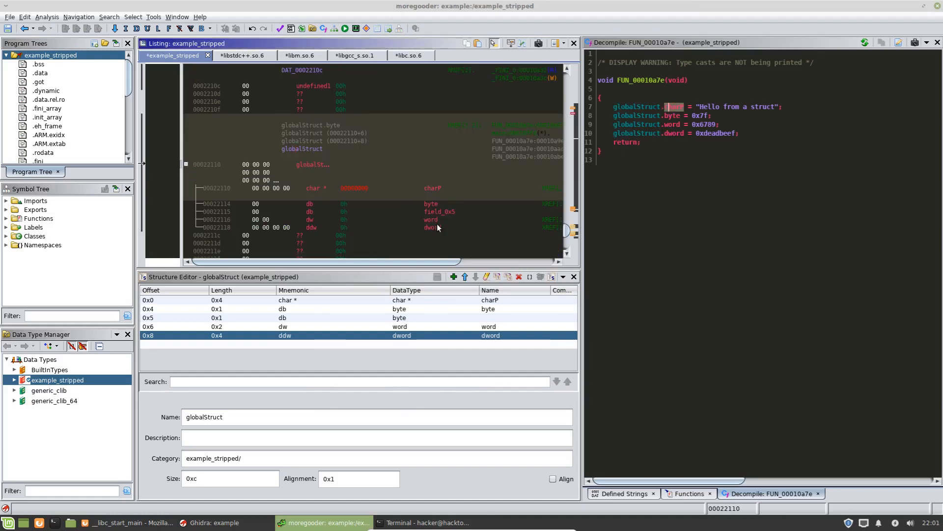
{"action": "left_click", "coordinate": [649, 133]}
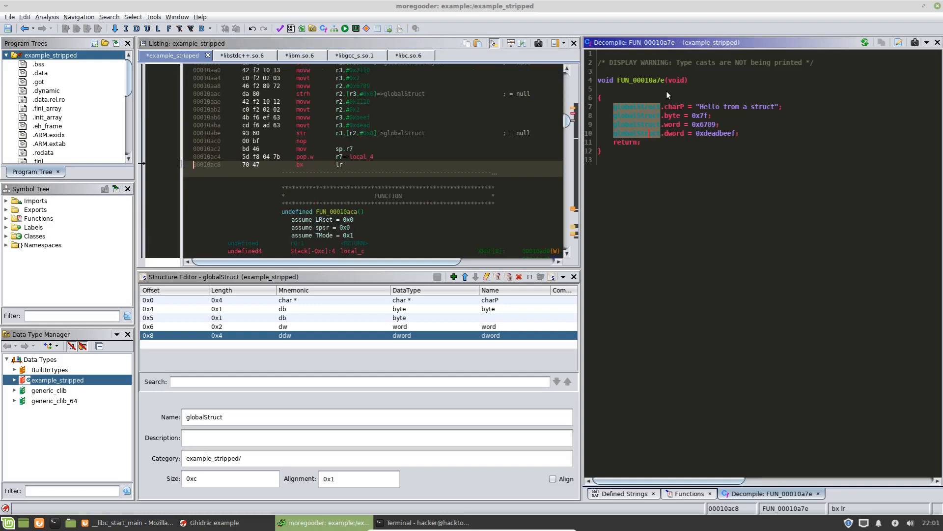
Step: Rename FUN_00010a7e to setupGlobalStruct via the Rename Function dialog
{"action": "left_click", "coordinate": [657, 82]}
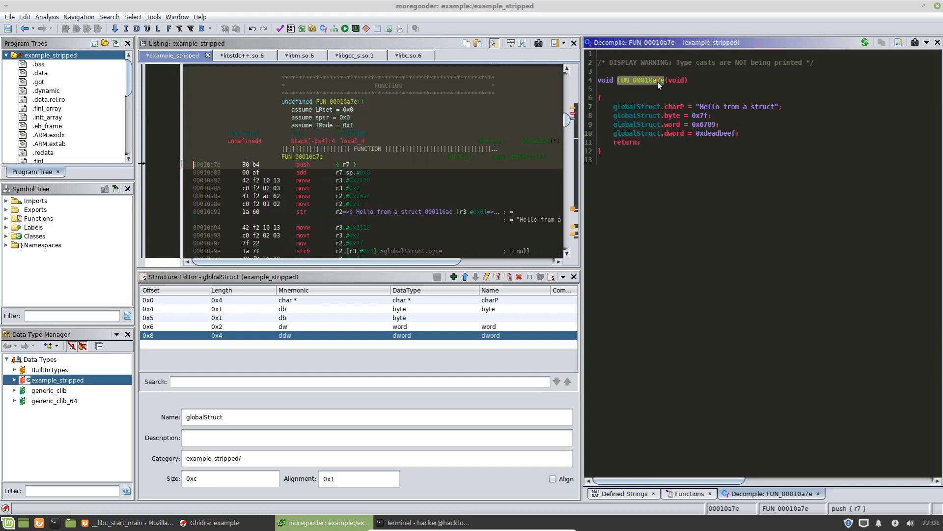
{"action": "type", "text": "l"}
{"action": "type", "text": "setup"}
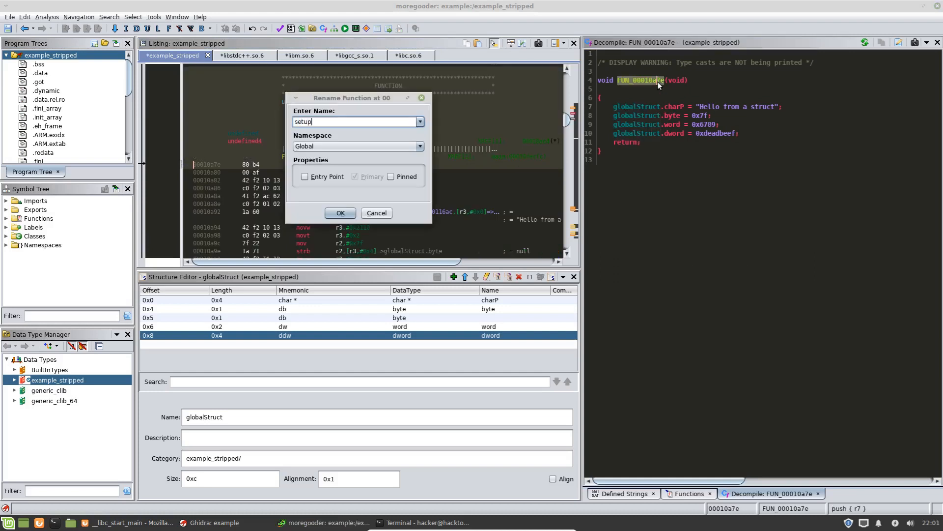
{"action": "type", "text": "GlobalStruc"}
{"action": "type", "text": "t"}
{"action": "key", "text": "Return"}
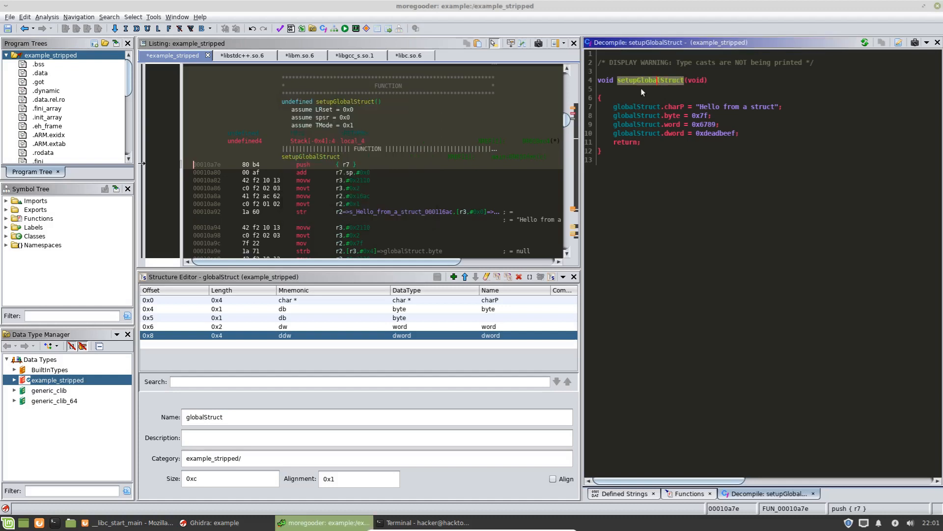